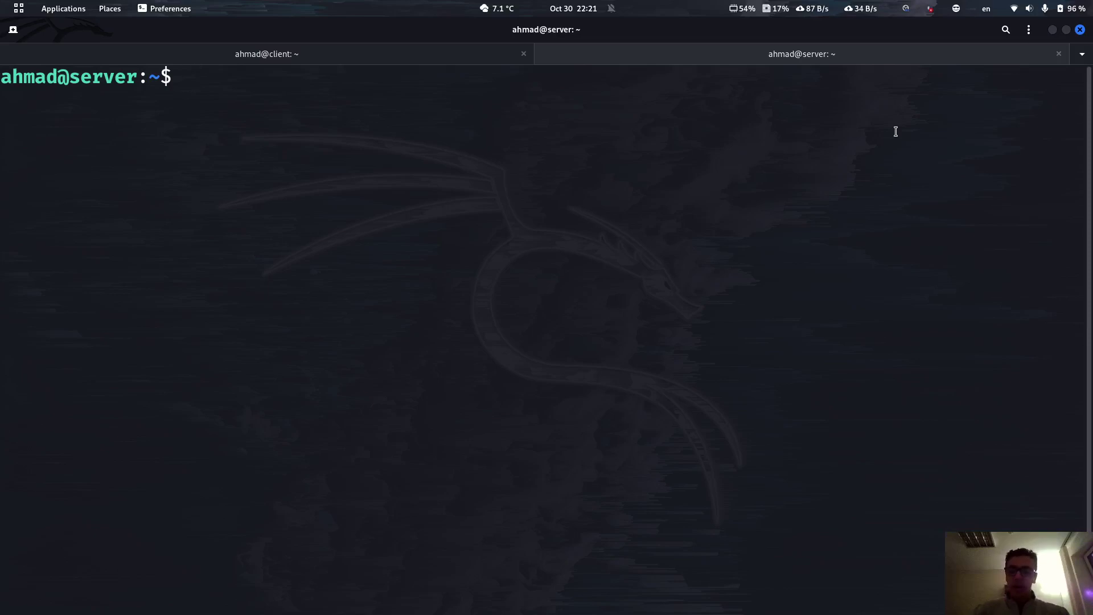
{"action": "type", "text": "ls /etc/"}
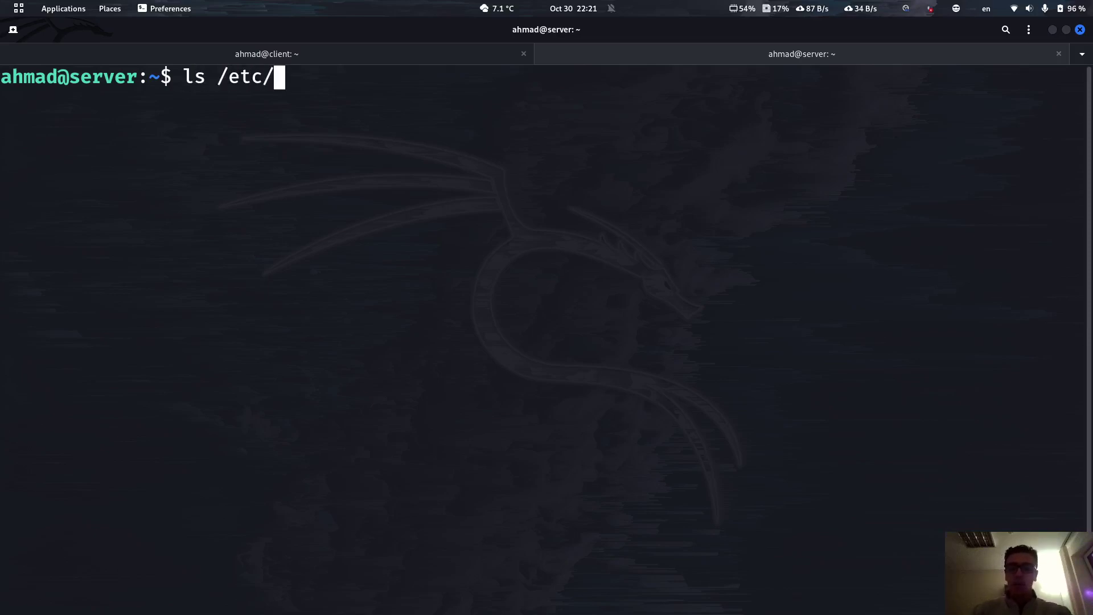
{"action": "type", "text": "ap"}
Step: List the contents of /etc/apache2/sites-available/ using Tab completion
{"action": "key", "text": "Tab"}
{"action": "key", "text": "Tab"}
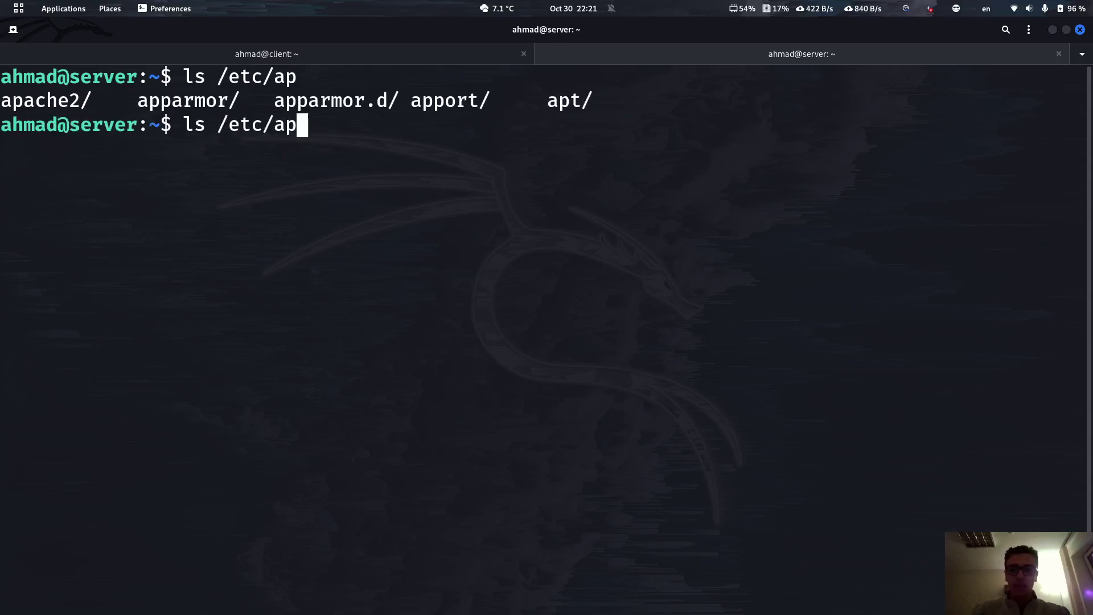
{"action": "type", "text": "ac"}
{"action": "key", "text": "Tab"}
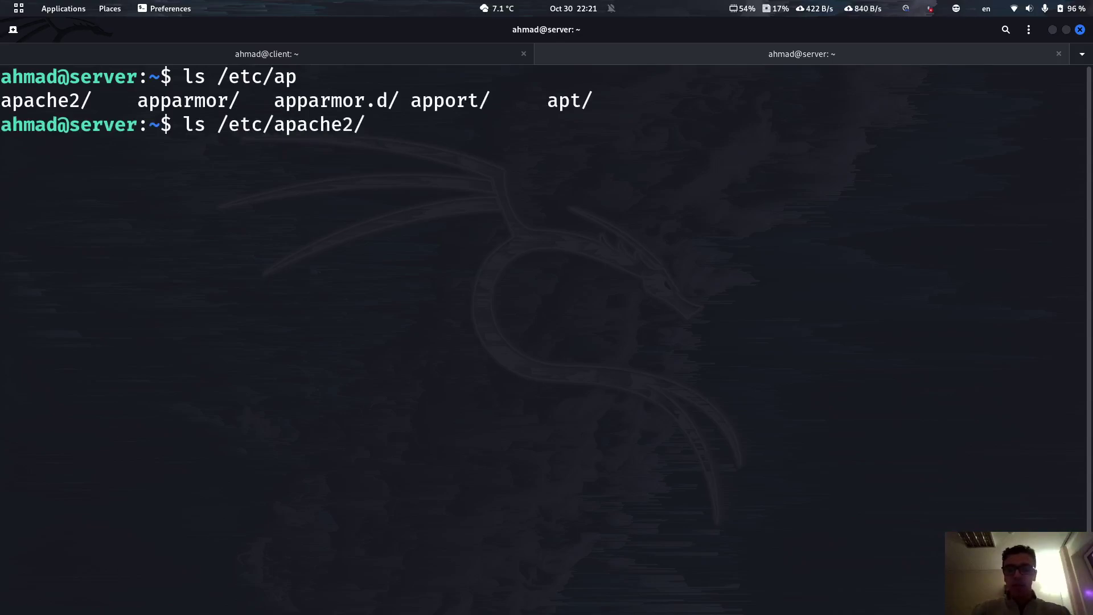
{"action": "type", "text": "s"}
{"action": "key", "text": "Tab"}
{"action": "type", "text": "a"}
{"action": "key", "text": "Tab"}
{"action": "key", "text": "Return"}
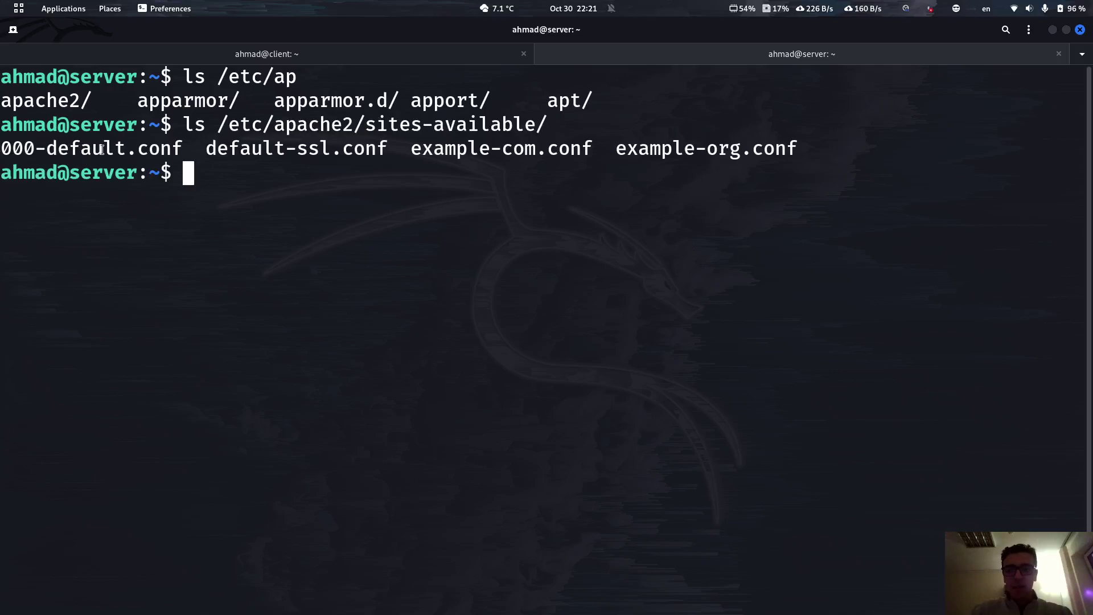
Step: Select the 000-default.conf file name in the listing output
{"action": "double_click", "coordinate": [87, 159]}
{"action": "left_click", "coordinate": [523, 149]}
{"action": "triple_click", "coordinate": [523, 149]}
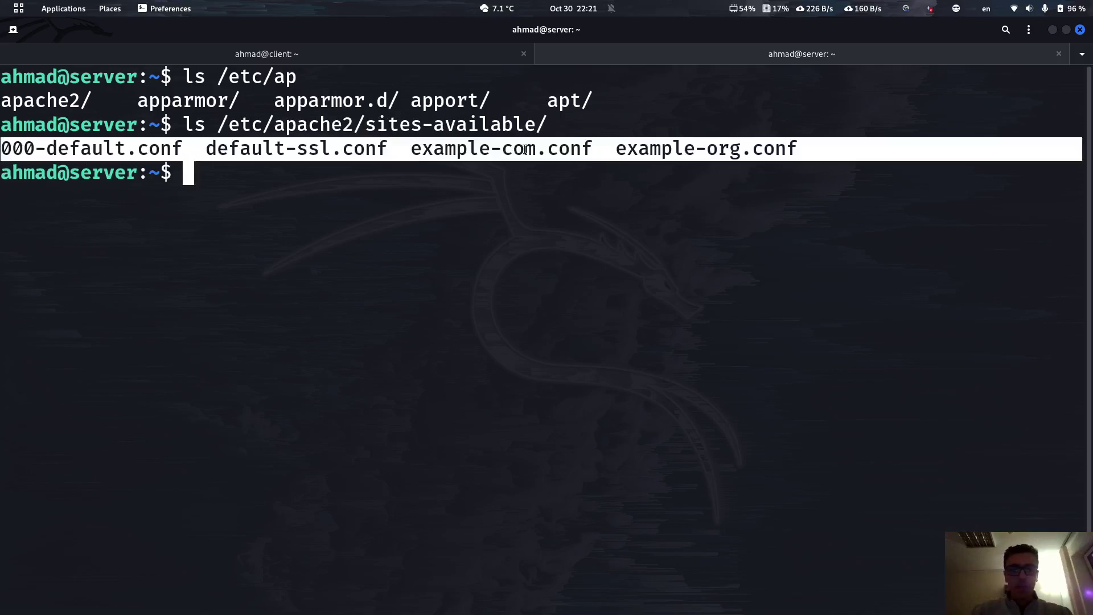
{"action": "left_click", "coordinate": [331, 182]}
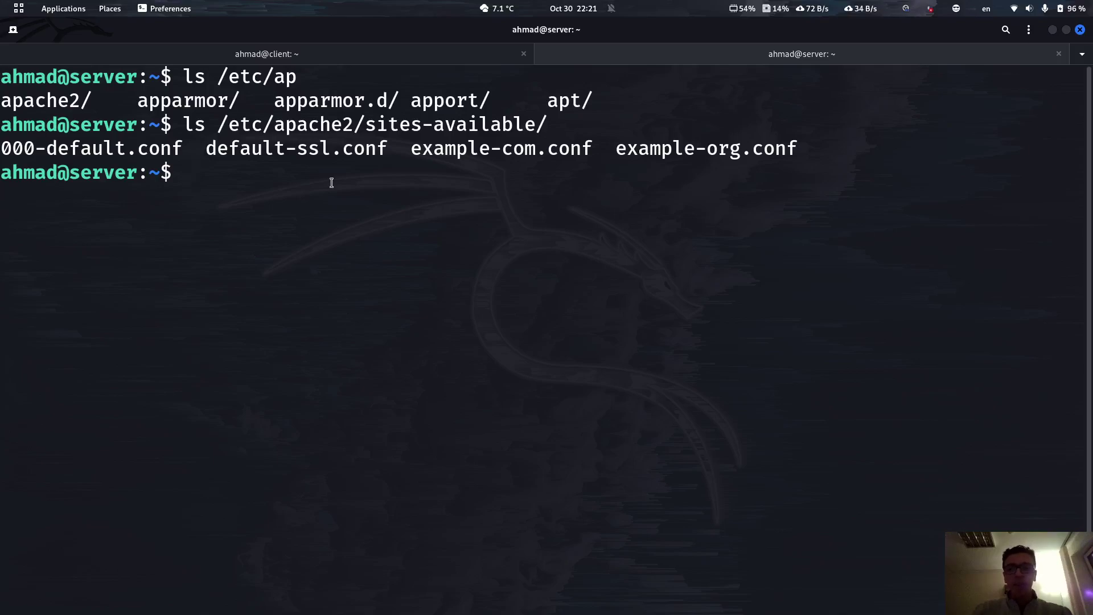
{"action": "double_click", "coordinate": [91, 148]}
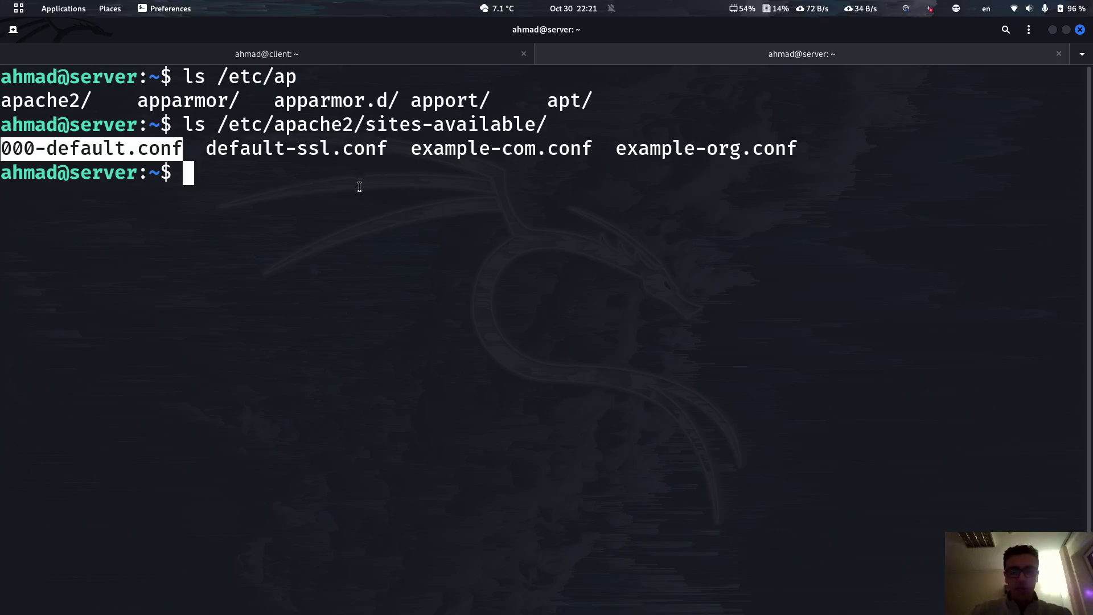
{"action": "type", "text": "sudo nao"}
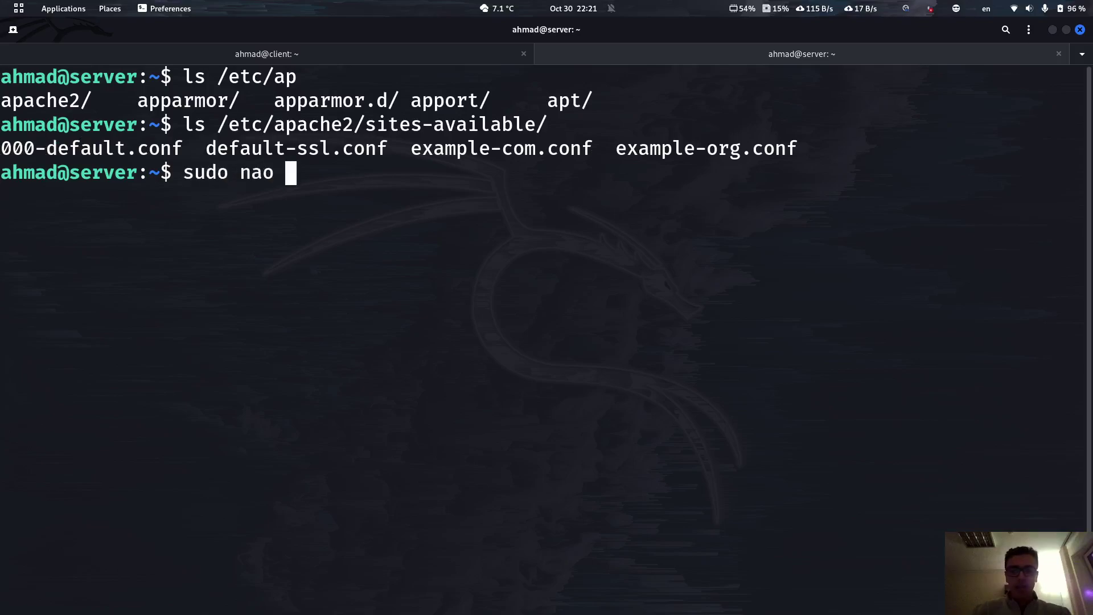
Step: Enter sudo nano /etc/apache2/sites-available/000-default.conf, fixing the editor name typo
{"action": "key", "text": "BackSpace"}
{"action": "key", "text": "BackSpace"}
{"action": "type", "text": "no /etc/"}
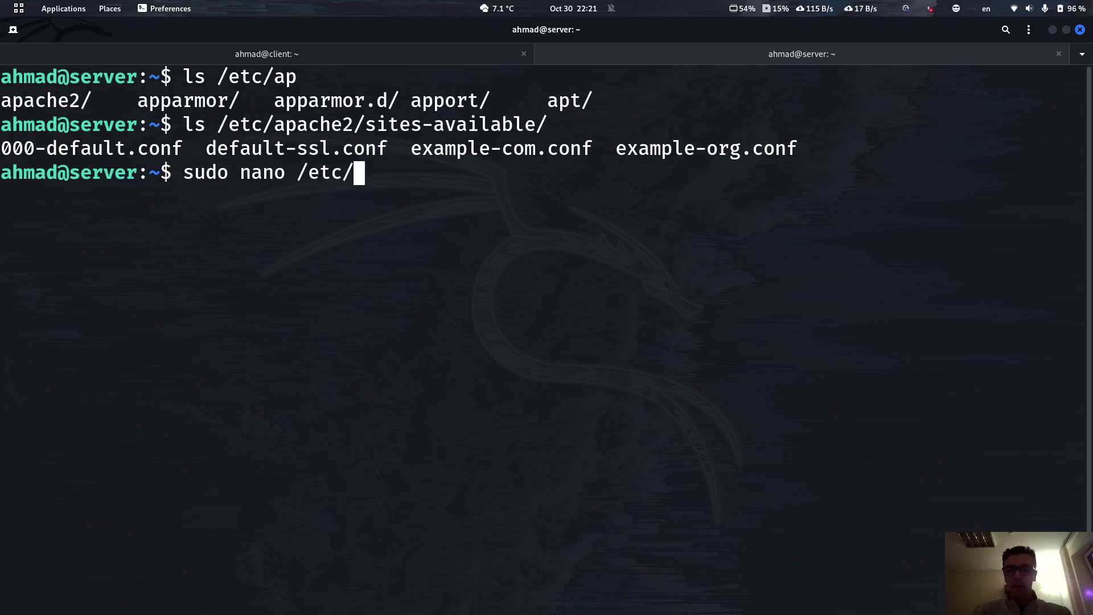
{"action": "type", "text": "ap"}
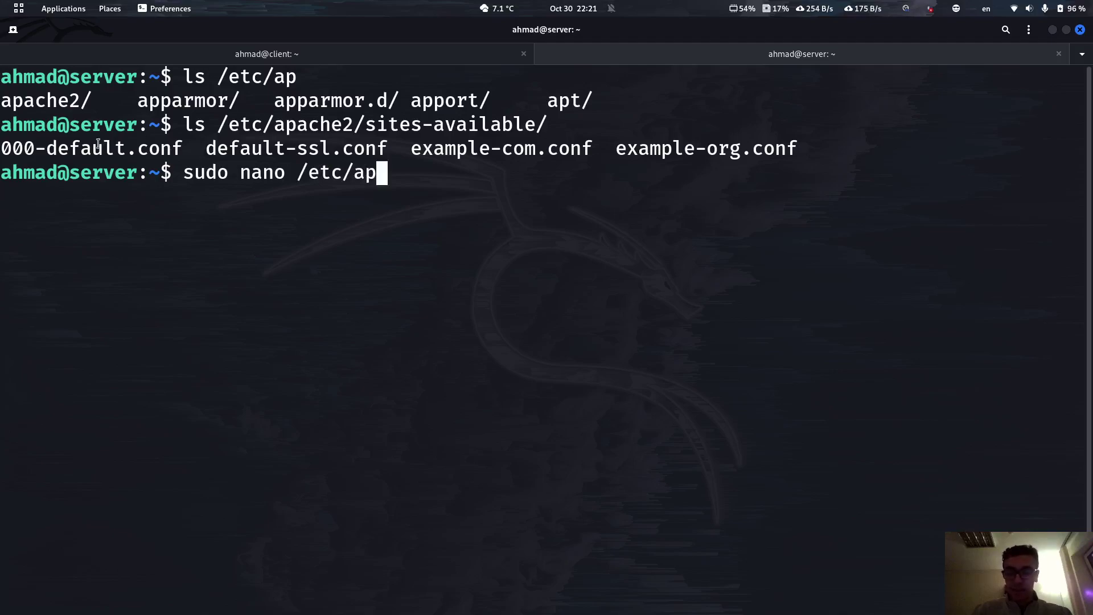
{"action": "type", "text": "a"}
{"action": "key", "text": "Tab"}
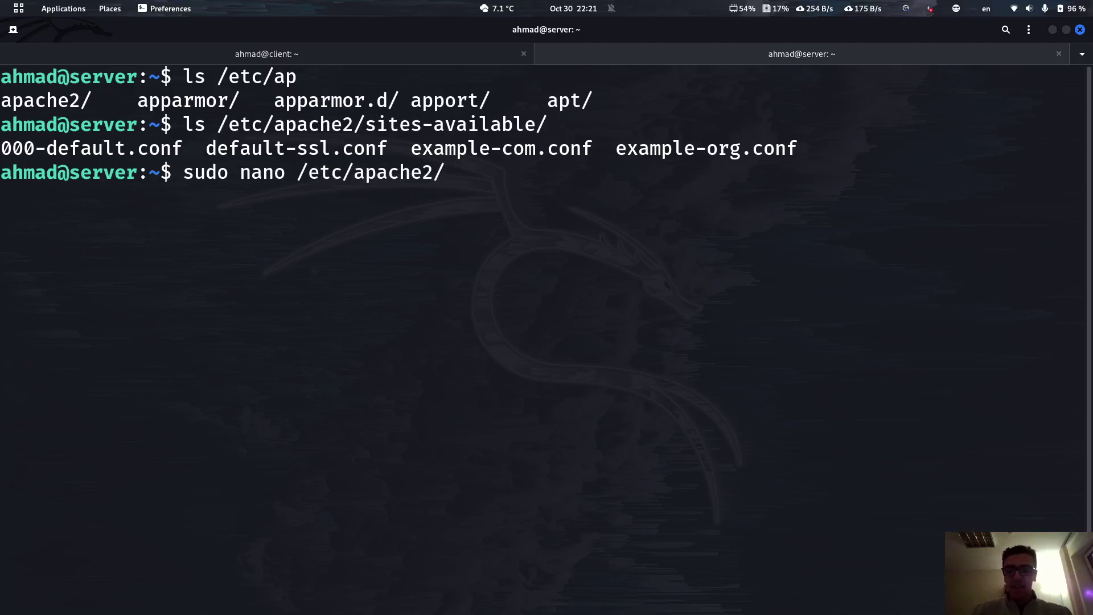
{"action": "type", "text": "sites-a"}
{"action": "key", "text": "Tab"}
{"action": "type", "text": "0"}
{"action": "key", "text": "Tab"}
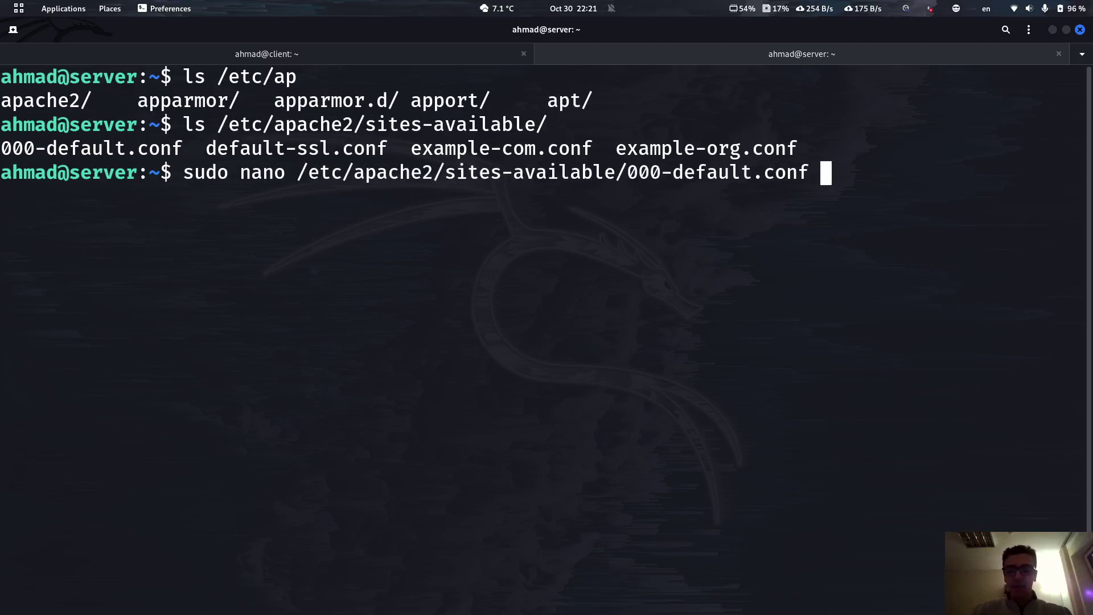
Step: Open 000-default.conf and add an indented Location block below DocumentRoot
{"action": "key", "text": "Return"}
{"action": "key", "text": "Down"}
{"action": "key", "text": "Down"}
{"action": "key", "text": "Down"}
{"action": "key", "text": "Down"}
{"action": "key", "text": "Tab"}
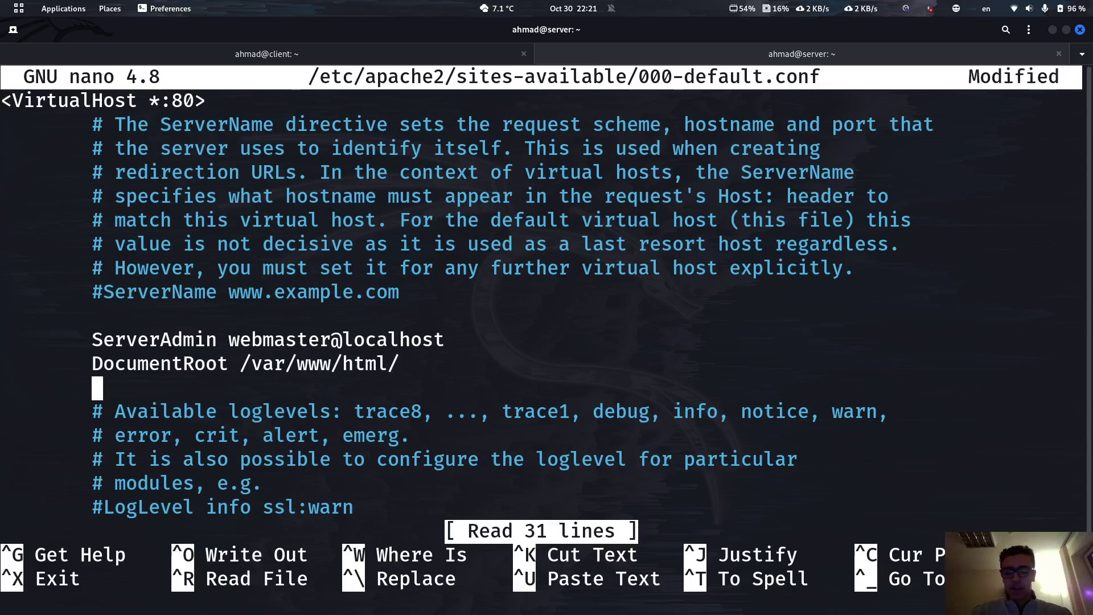
{"action": "type", "text": "<Location"}
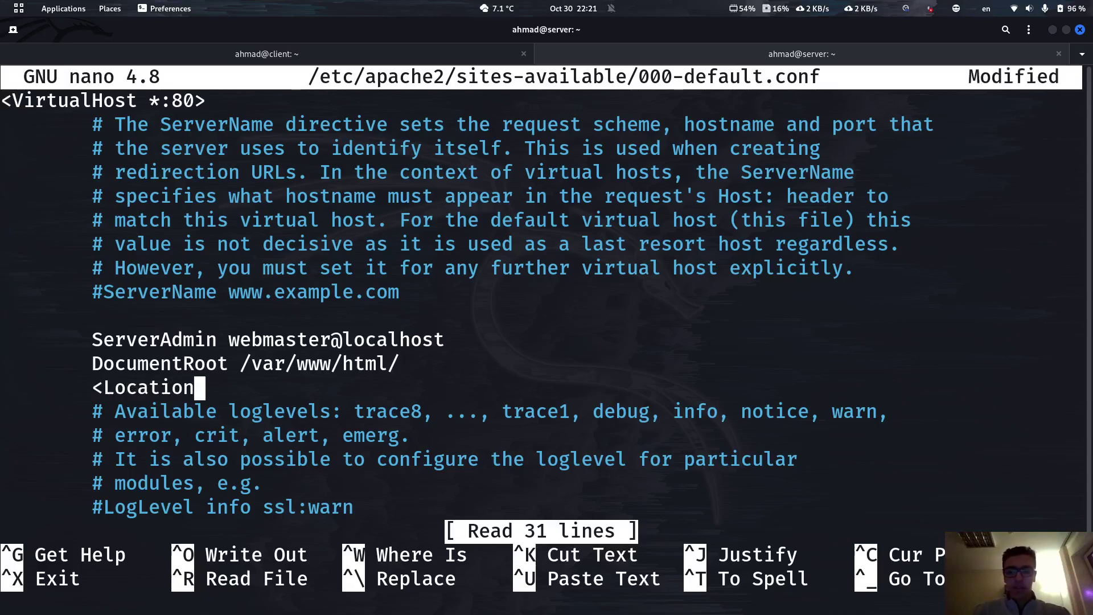
{"action": "type", "text": ">"}
{"action": "key", "text": "Return"}
{"action": "key", "text": "Tab"}
{"action": "type", "text": "</"}
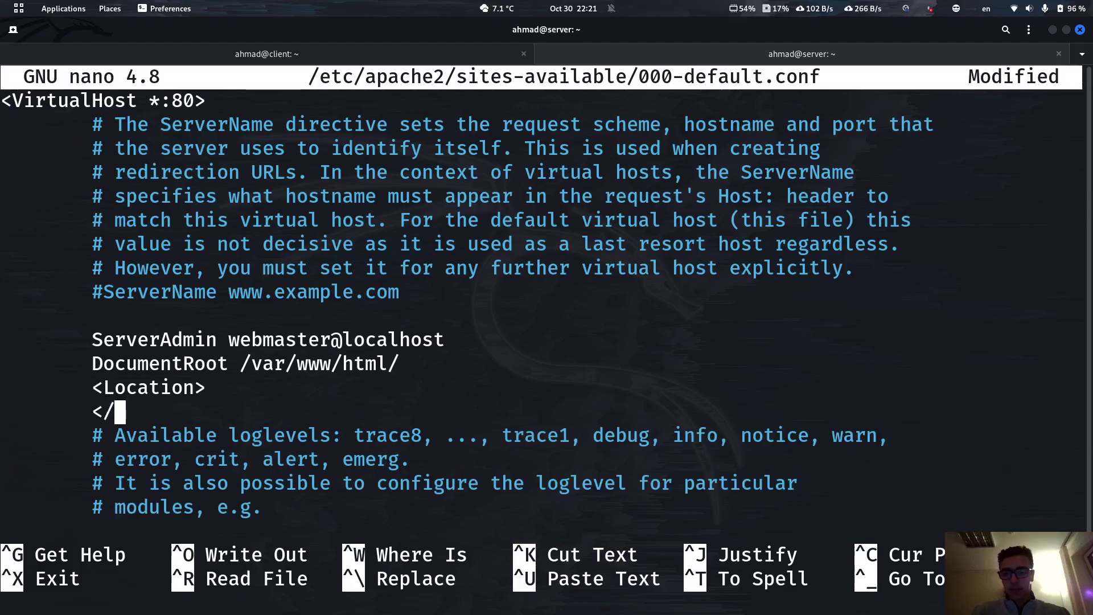
{"action": "key", "text": "BackSpace"}
{"action": "type", "text": "/Loaction"}
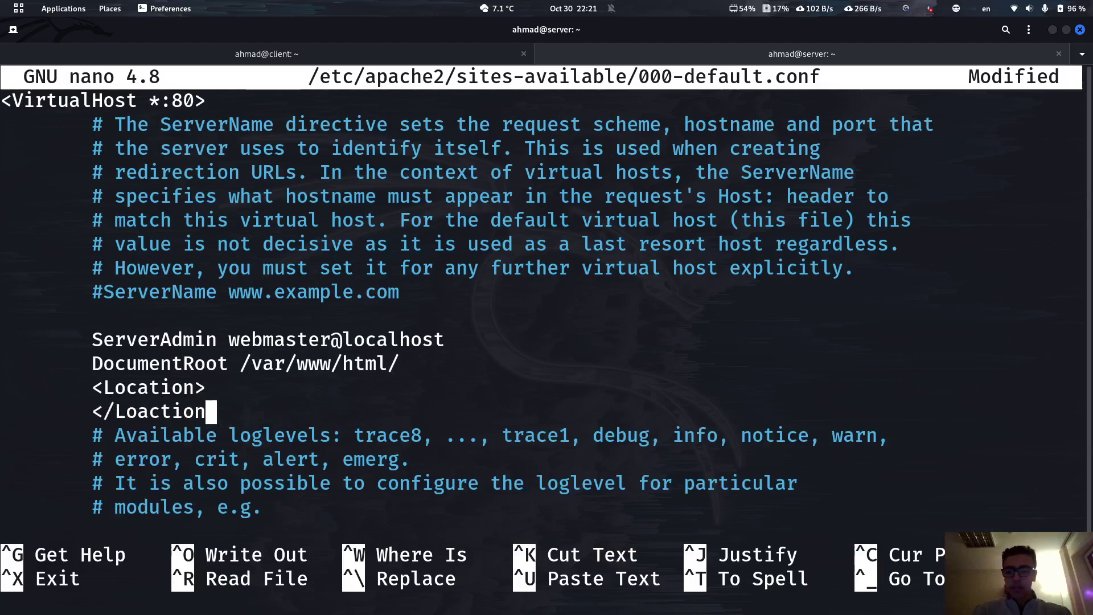
{"action": "key", "text": "BackSpace"}
{"action": "key", "text": "BackSpace"}
{"action": "key", "text": "BackSpace"}
{"action": "key", "text": "BackSpace"}
{"action": "key", "text": "BackSpace"}
{"action": "key", "text": "BackSpace"}
{"action": "type", "text": "cation"}
{"action": "type", "text": "?>"}
{"action": "key", "text": "BackSpace"}
{"action": "key", "text": "BackSpace"}
{"action": "type", "text": ">"}
Step: Fill the Location tag's path with "/com"
{"action": "key", "text": "Up"}
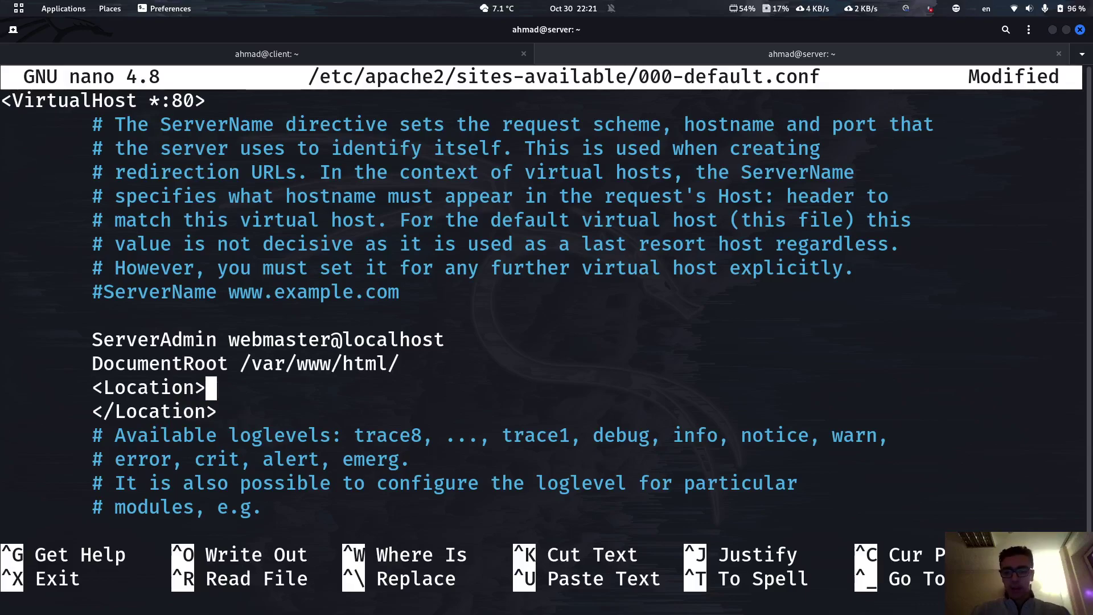
{"action": "key", "text": "Left"}
{"action": "type", "text": "\"\""}
{"action": "key", "text": "Left"}
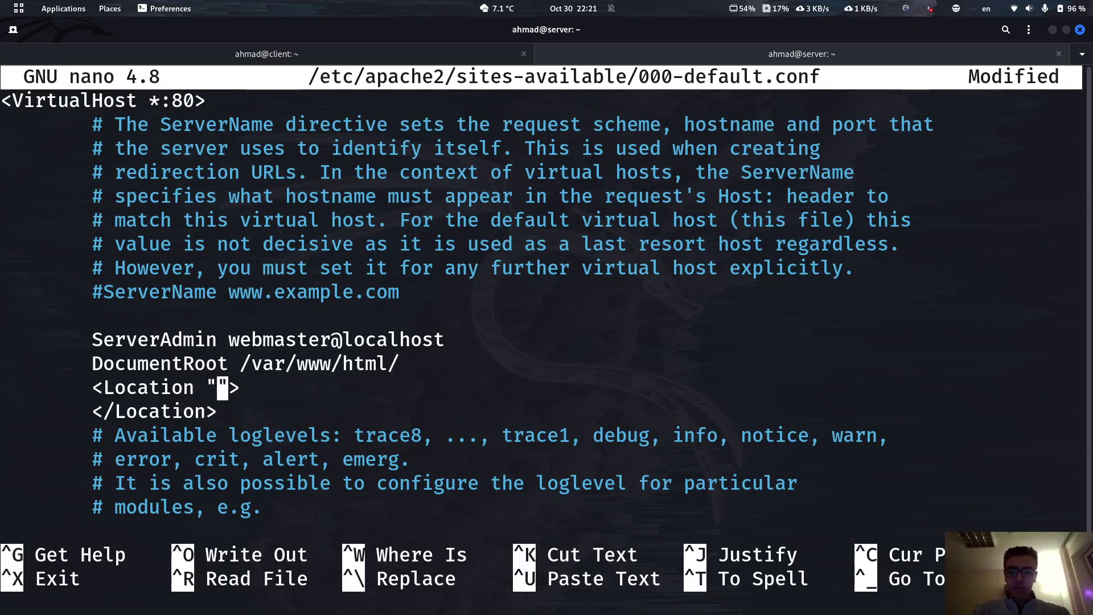
{"action": "type", "text": "/"}
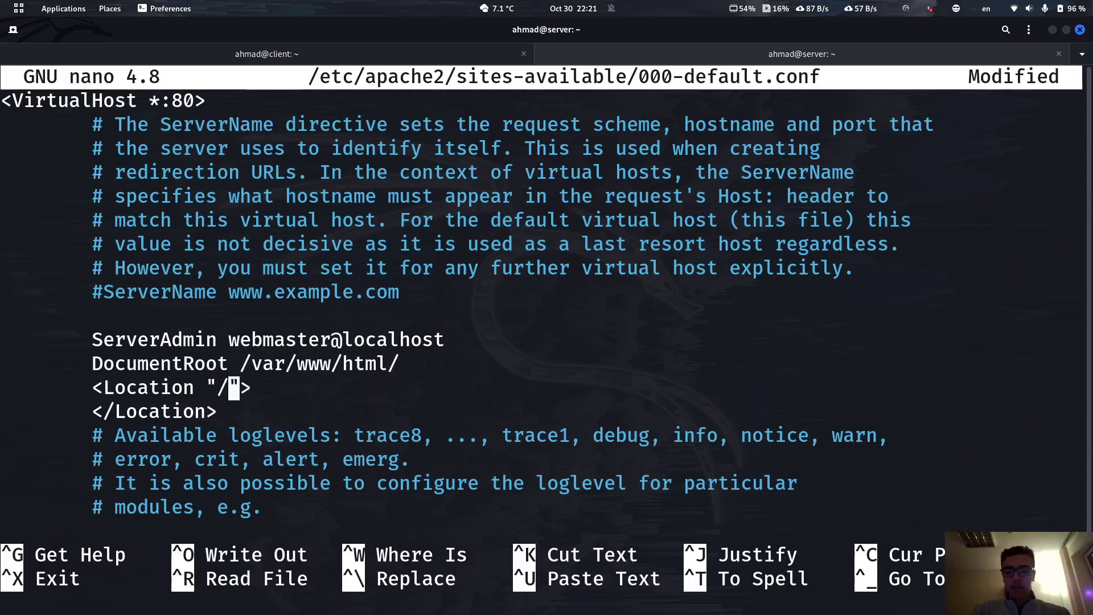
{"action": "type", "text": "com"}
{"action": "key", "text": "Right"}
{"action": "key", "text": "Right"}
{"action": "key", "text": "Return"}
{"action": "key", "text": "Tab"}
{"action": "key", "text": "Tab"}
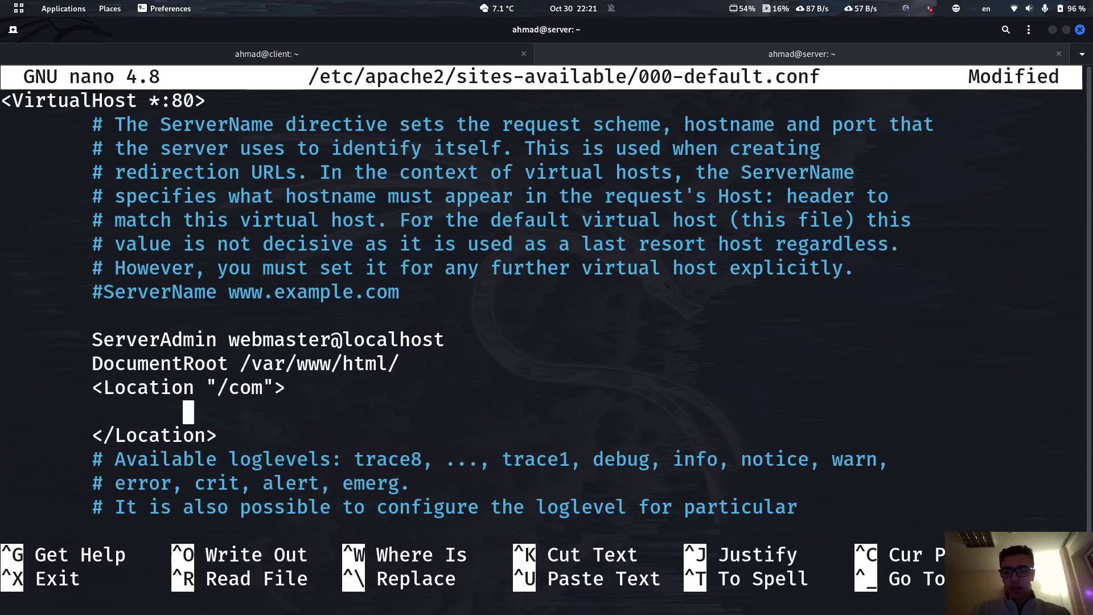
{"action": "type", "text": "Redire"}
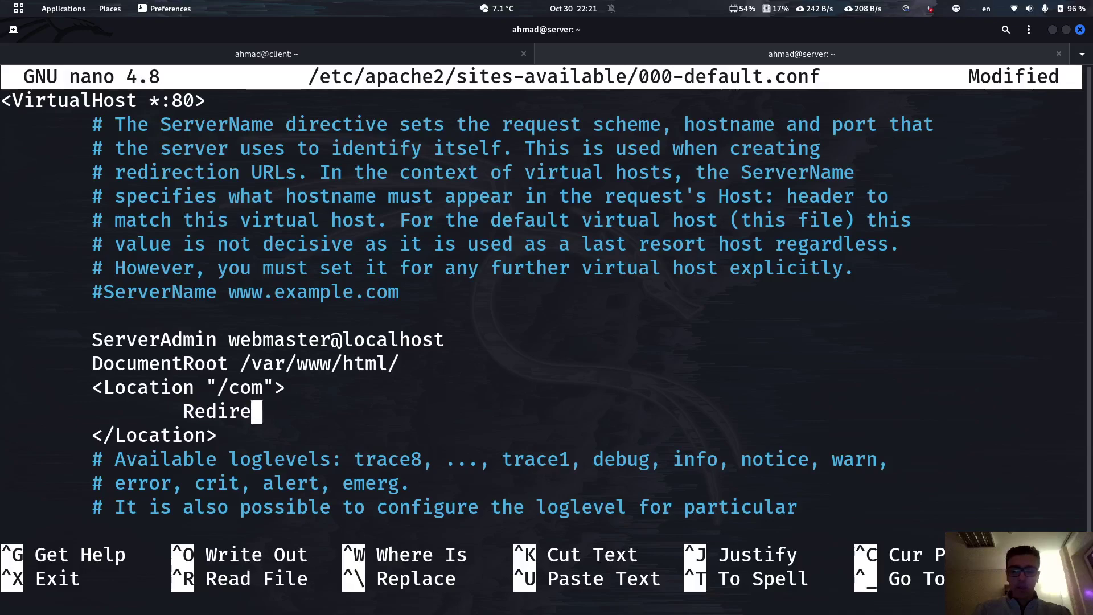
{"action": "type", "text": "ct \"\""}
{"action": "key", "text": "Left"}
{"action": "type", "text": "ht"}
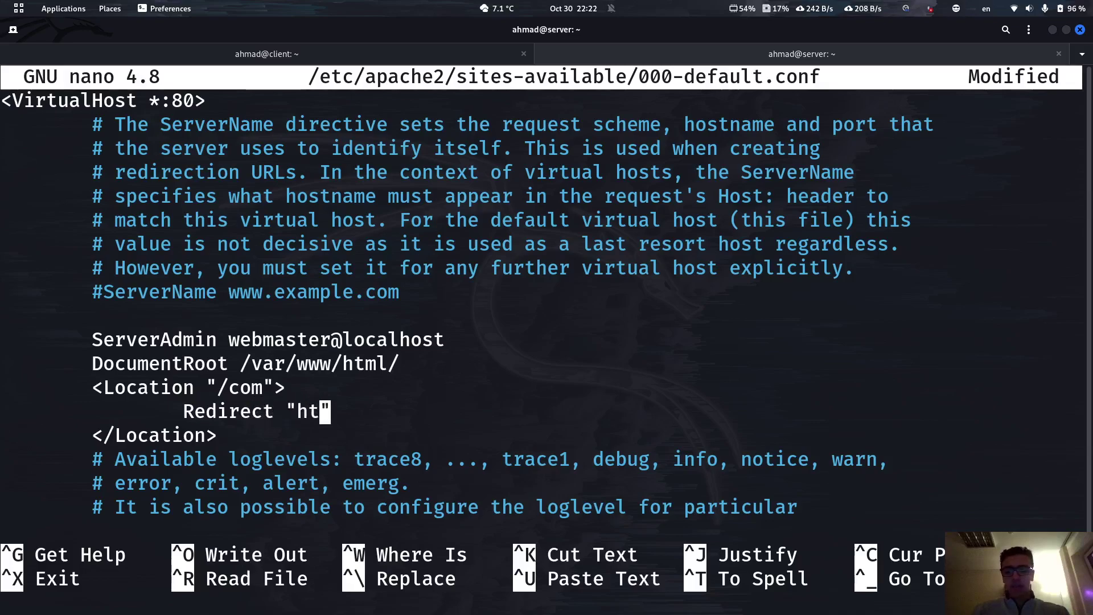
{"action": "type", "text": "tp://exapm"}
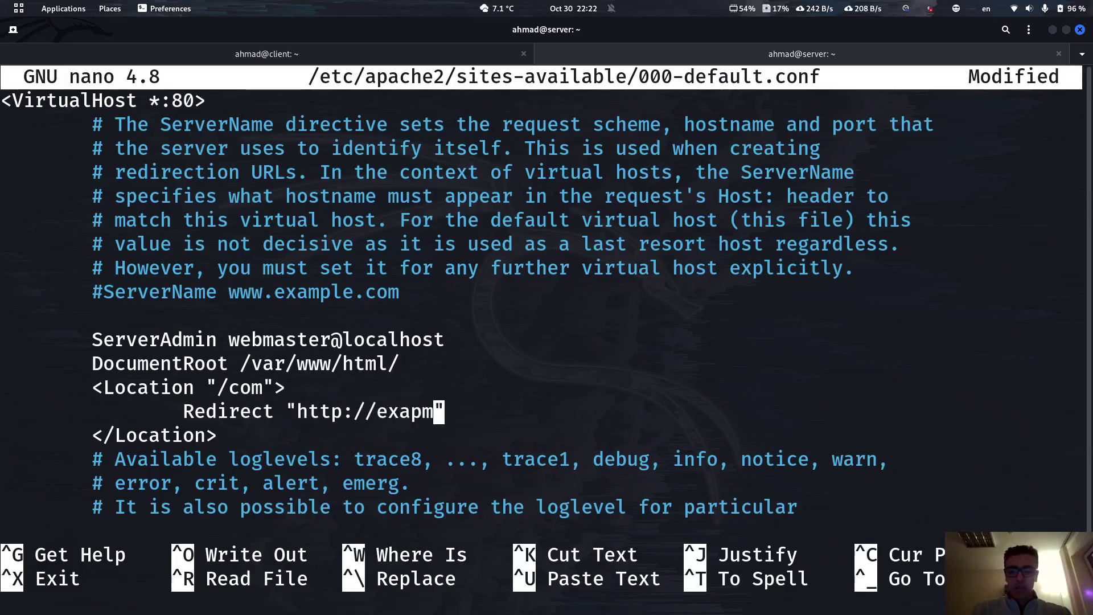
{"action": "type", "text": "le."}
{"action": "key", "text": "BackSpace"}
{"action": "key", "text": "BackSpace"}
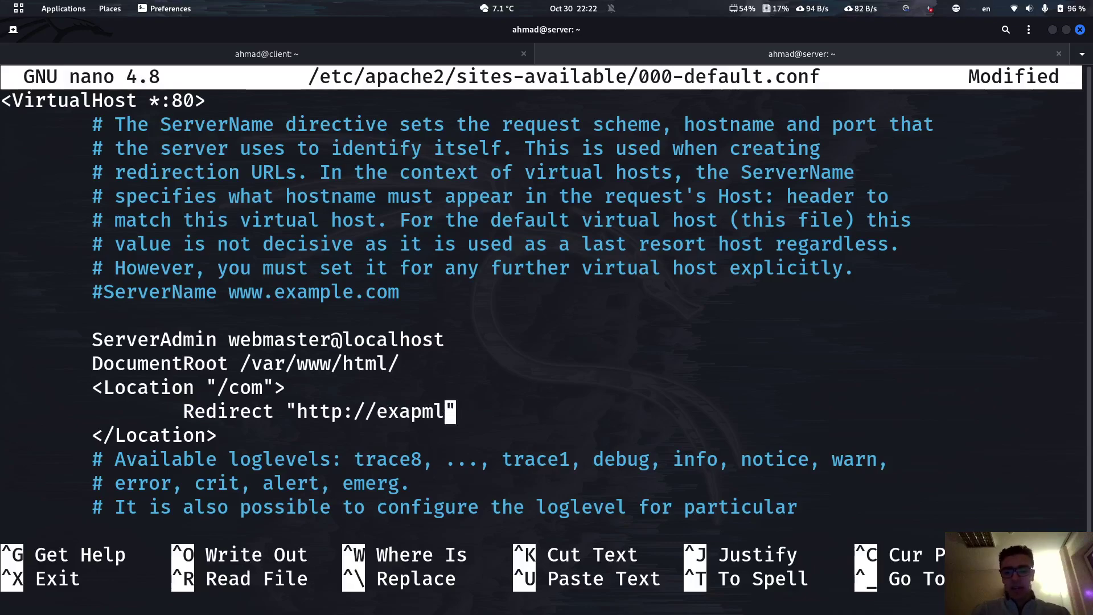
{"action": "key", "text": "BackSpace"}
{"action": "key", "text": "BackSpace"}
{"action": "key", "text": "BackSpace"}
{"action": "type", "text": "mple/"}
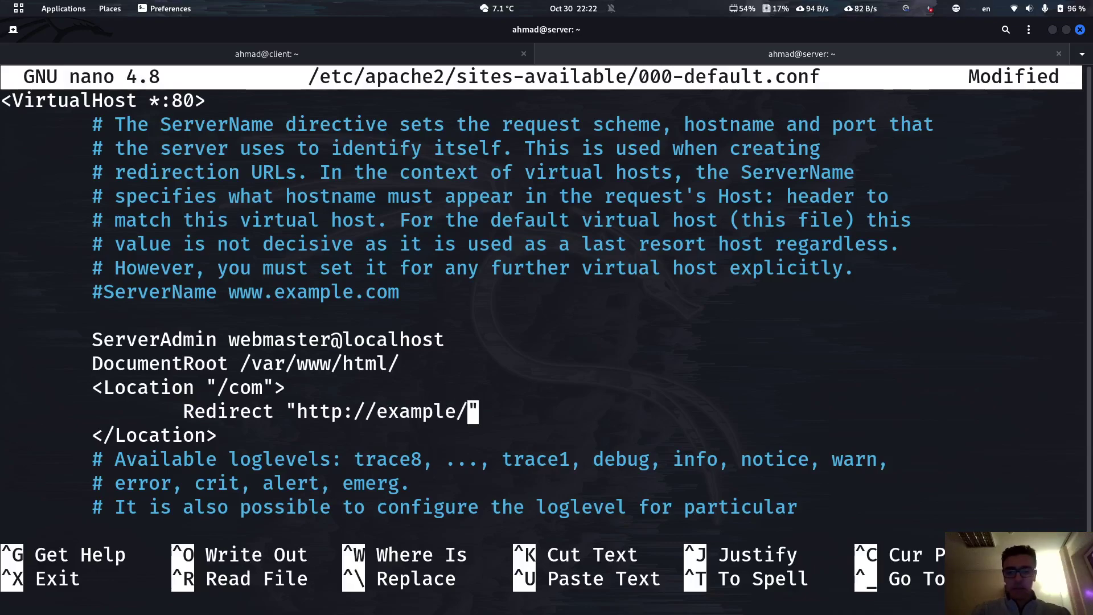
{"action": "type", "text": "com"}
{"action": "key", "text": "BackSpace"}
{"action": "key", "text": "BackSpace"}
{"action": "key", "text": "BackSpace"}
{"action": "key", "text": "BackSpace"}
{"action": "type", "text": ".com"}
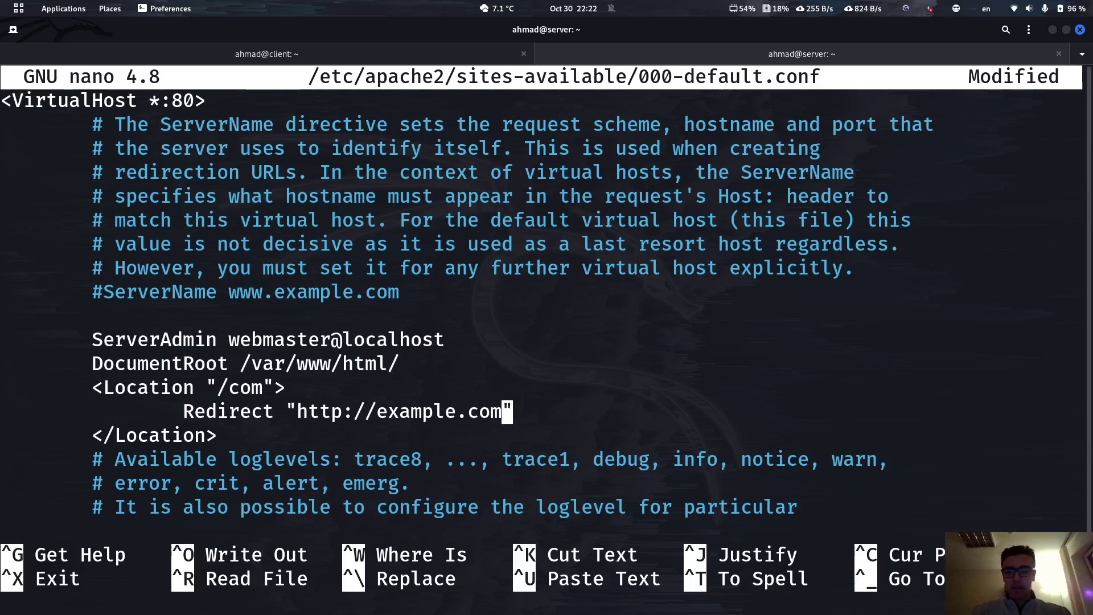
Step: Duplicate the /com Location block directly below itself
{"action": "key", "text": "Up"}
{"action": "key", "text": "Home"}
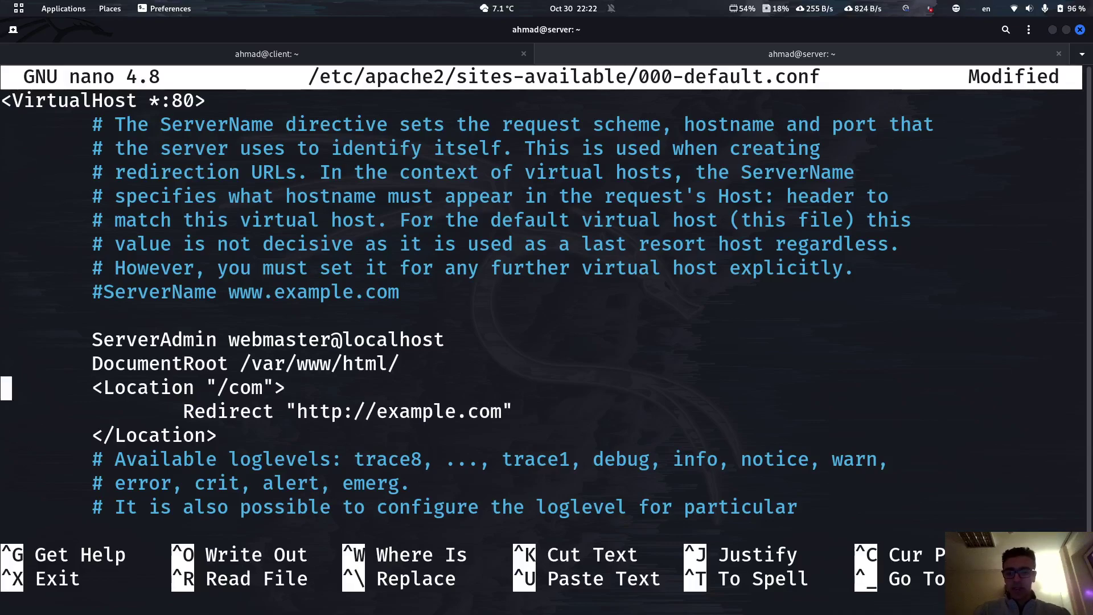
{"action": "key", "text": "alt+a"}
{"action": "key", "text": "Down"}
{"action": "key", "text": "Down"}
{"action": "key", "text": "Down"}
{"action": "key", "text": "alt+6"}
{"action": "key", "text": "ctrl+u"}
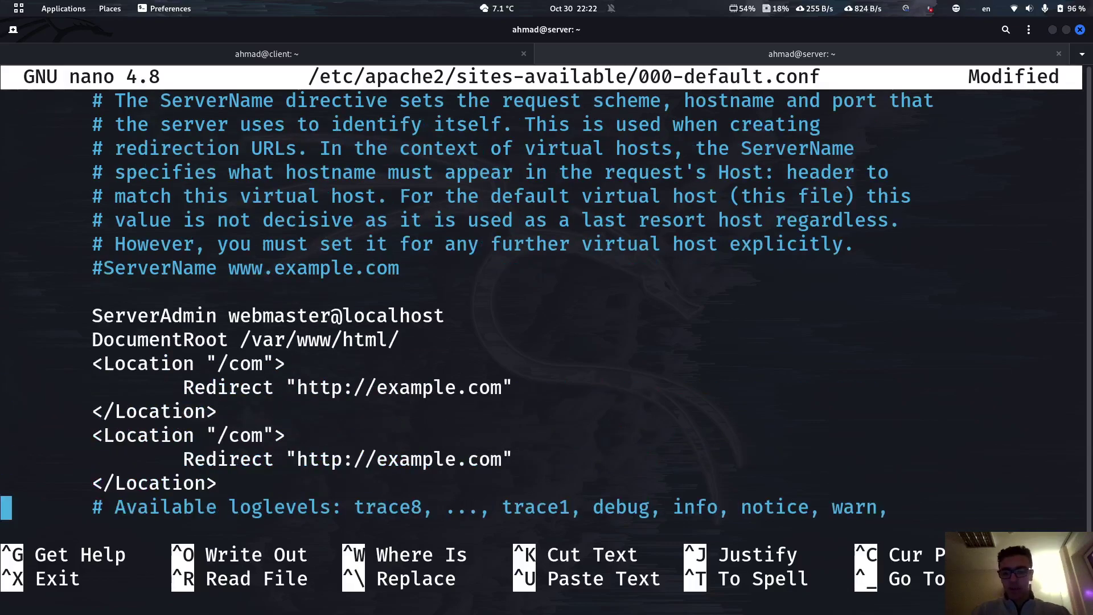
{"action": "key", "text": "Up"}
{"action": "key", "text": "Up"}
{"action": "key", "text": "Up"}
{"action": "key", "text": "End"}
{"action": "key", "text": "Left"}
{"action": "key", "text": "Left"}
{"action": "key", "text": "BackSpace"}
{"action": "key", "text": "BackSpace"}
{"action": "key", "text": "BackSpace"}
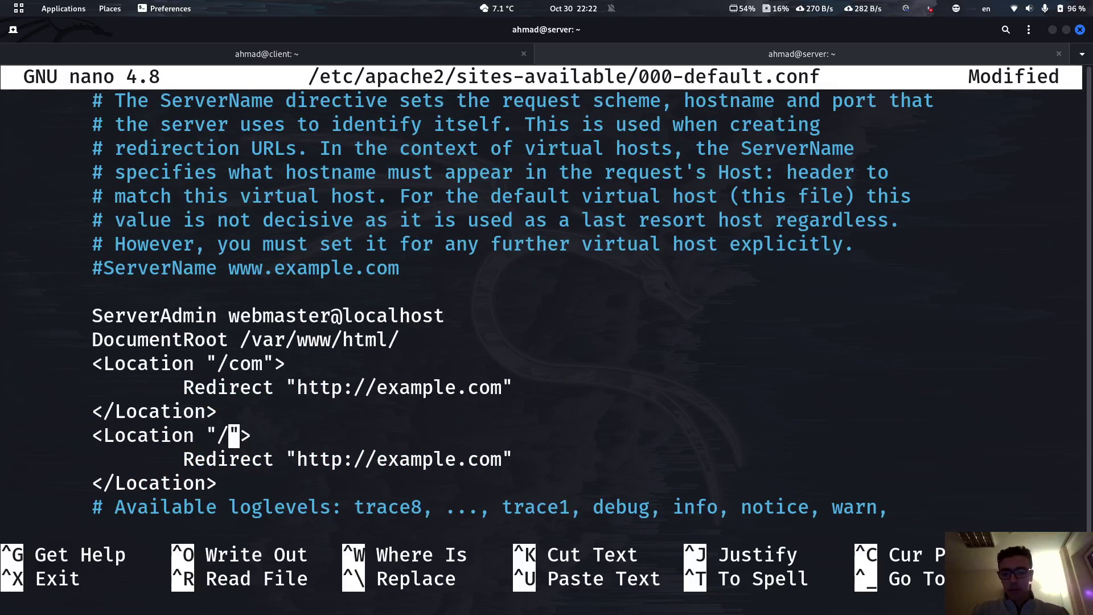
{"action": "type", "text": "org"}
{"action": "key", "text": "Down"}
{"action": "key", "text": "End"}
{"action": "key", "text": "Left"}
{"action": "key", "text": "BackSpace"}
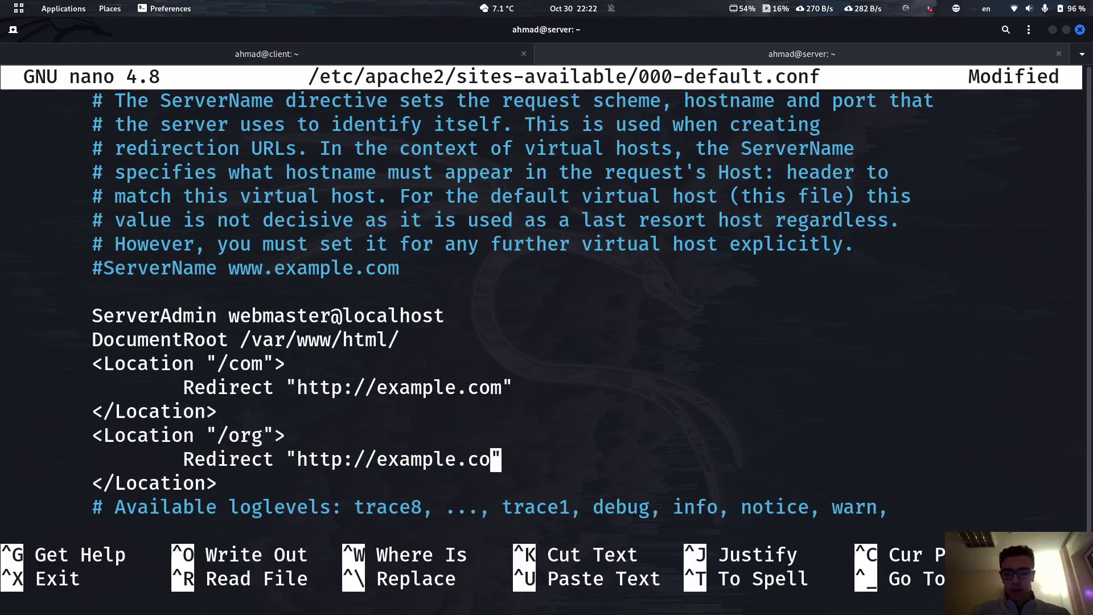
{"action": "key", "text": "BackSpace"}
{"action": "key", "text": "BackSpace"}
{"action": "type", "text": "org"}
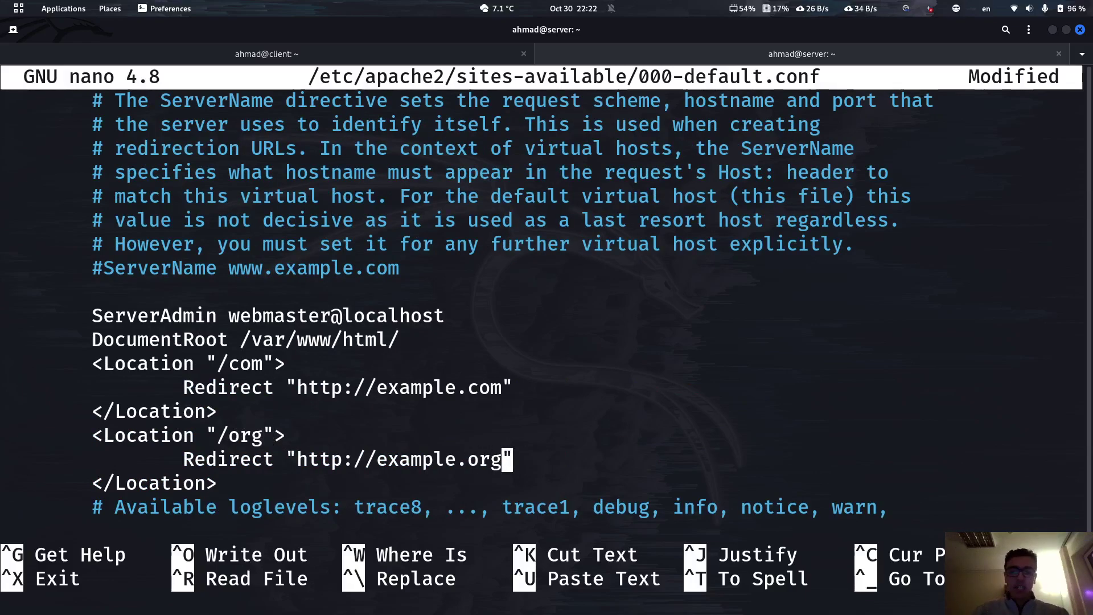
{"action": "key", "text": "Tab"}
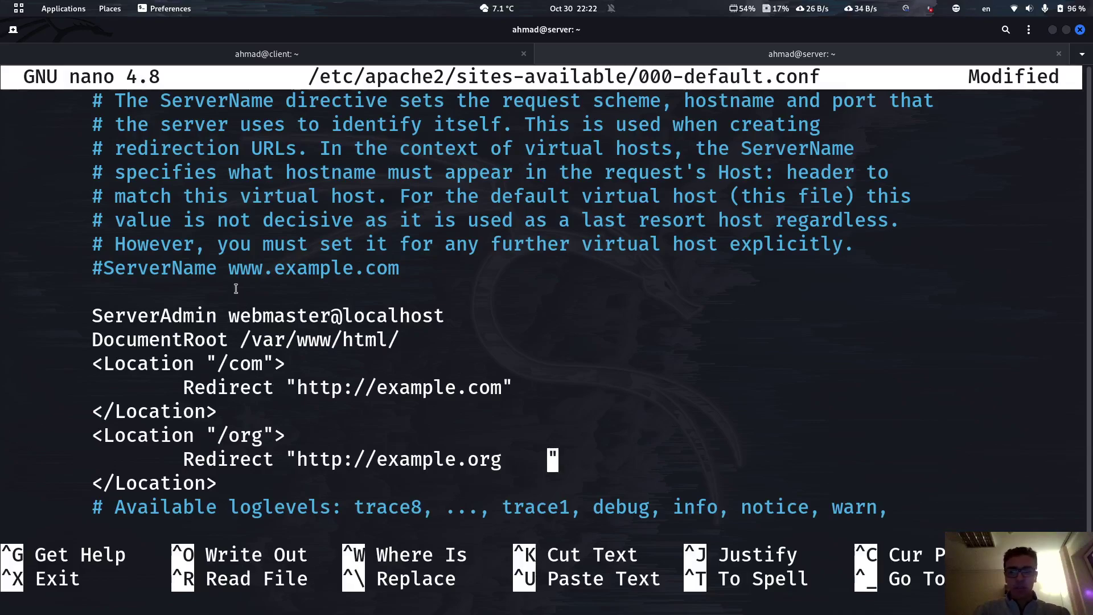
Step: Remove the stray gap before the closing quote and adjust the line above ServerAdmin
{"action": "key", "text": "BackSpace"}
{"action": "key", "text": "Up"}
{"action": "key", "text": "Up"}
{"action": "key", "text": "Up"}
{"action": "key", "text": "Up"}
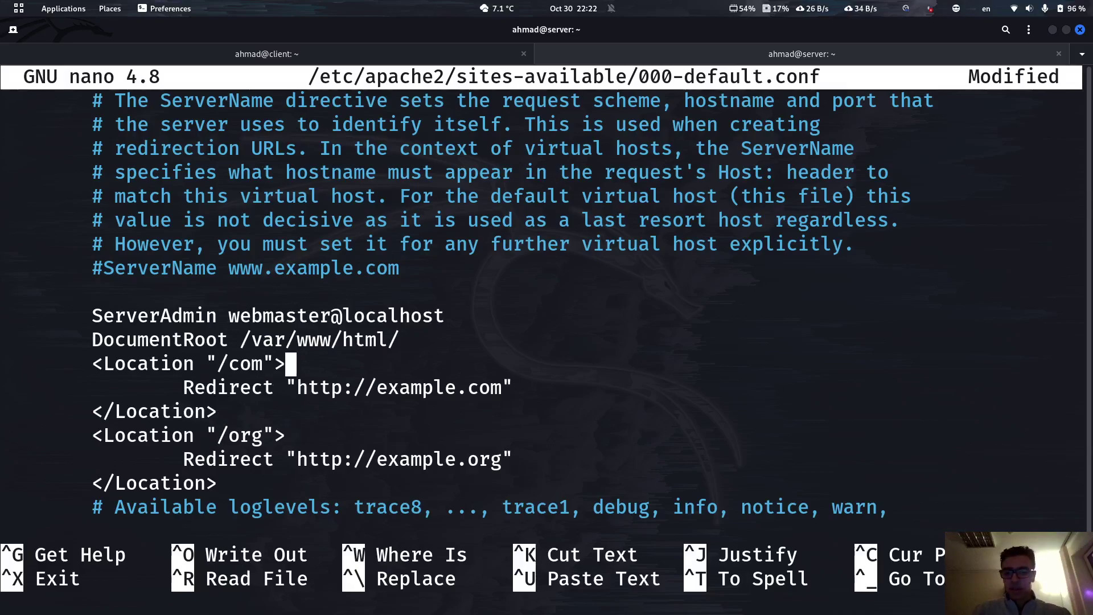
{"action": "key", "text": "Up"}
{"action": "key", "text": "Up"}
{"action": "key", "text": "Up"}
{"action": "key", "text": "Tab"}
{"action": "type", "text": "ht"}
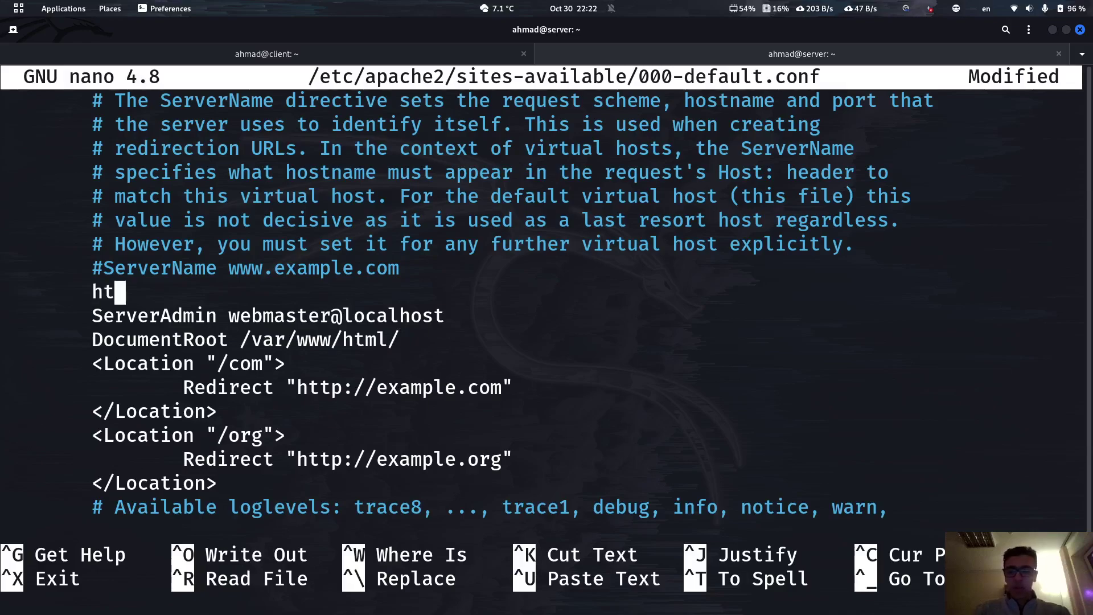
{"action": "type", "text": "tp://server"}
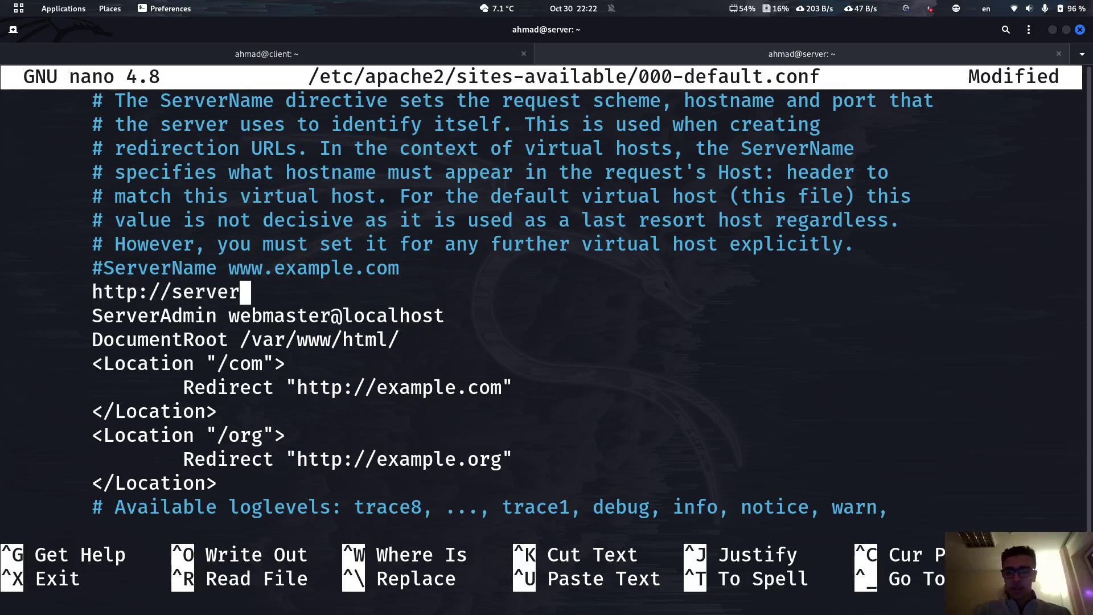
{"action": "type", "text": "/org"}
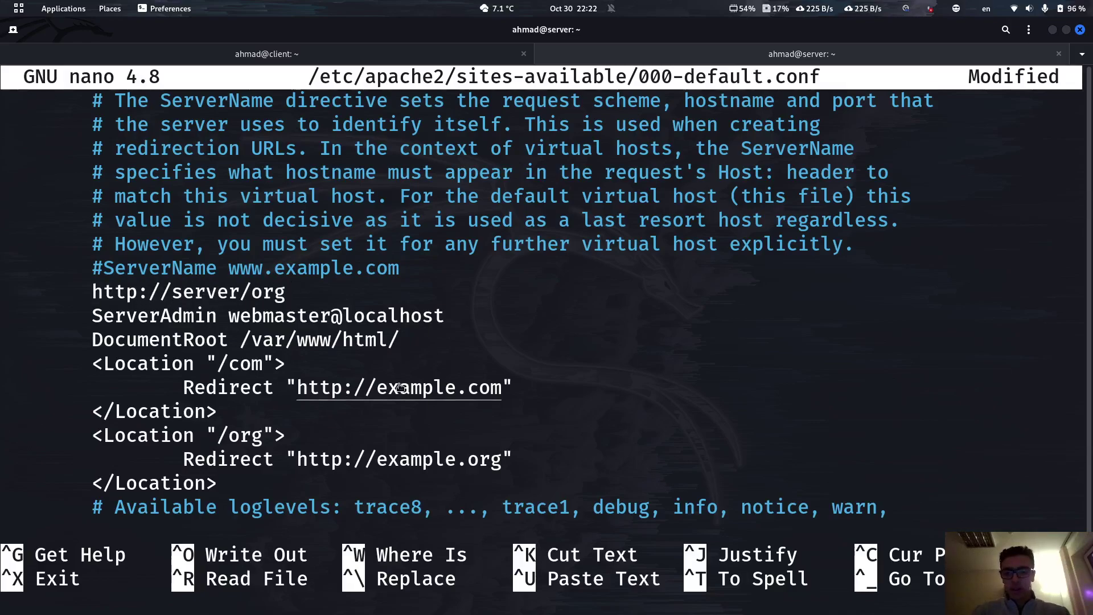
{"action": "double_click", "coordinate": [265, 464]}
{"action": "key", "text": "BackSpace"}
{"action": "key", "text": "BackSpace"}
{"action": "key", "text": "BackSpace"}
{"action": "type", "text": "co"}
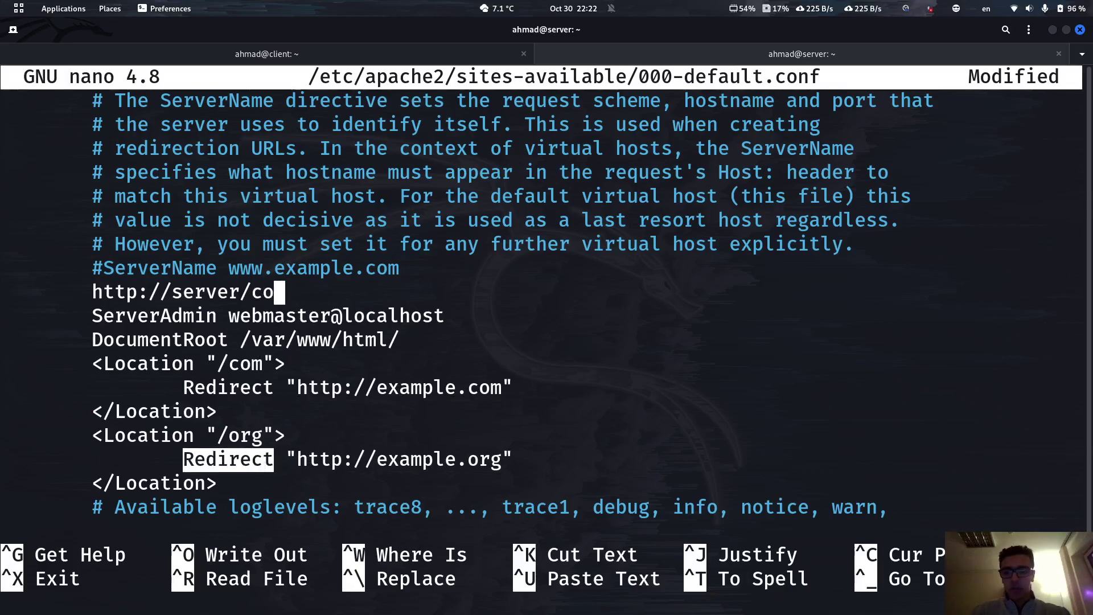
{"action": "type", "text": "m"}
{"action": "triple_click", "coordinate": [238, 387]}
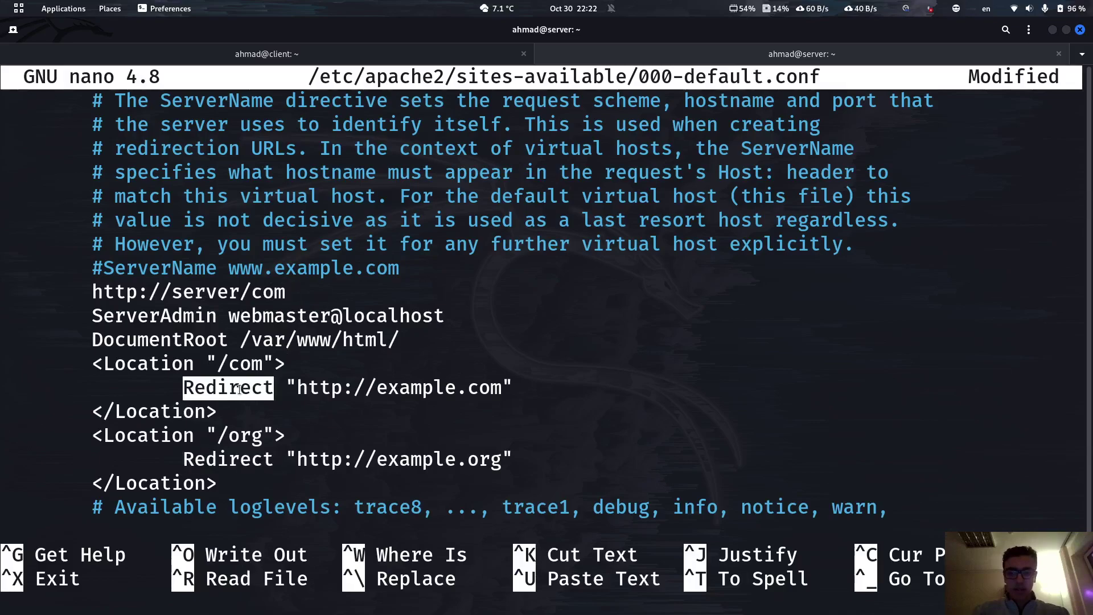
{"action": "left_click", "coordinate": [323, 289]}
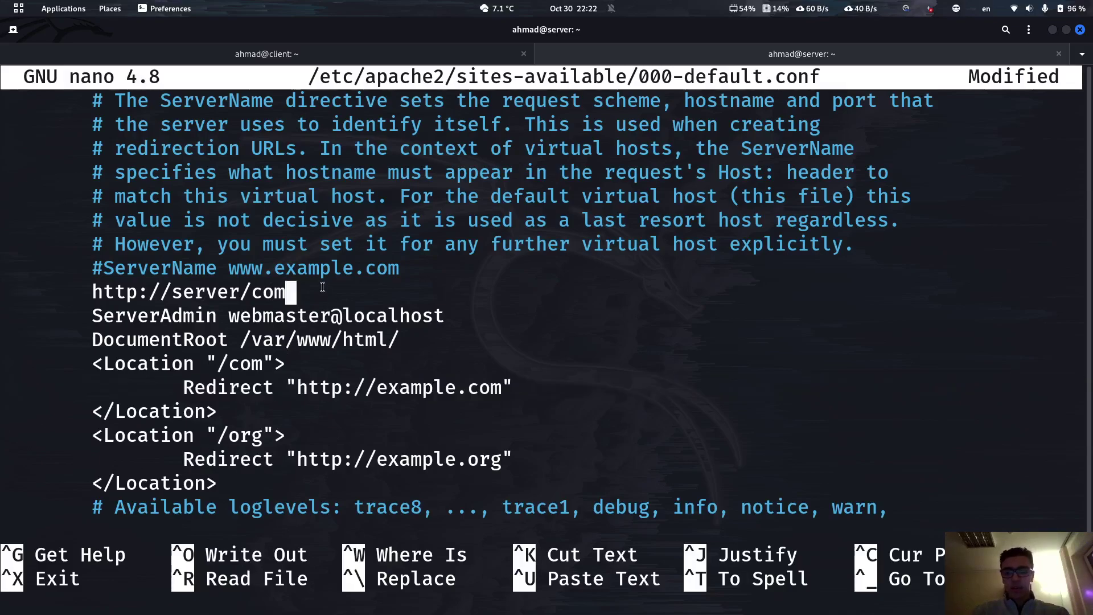
{"action": "key", "text": "ctrl+k"}
Step: Restore the blank line above ServerAdmin, save 000-default.conf and exit nano
{"action": "key", "text": "Return"}
{"action": "key", "text": "ctrl+s"}
{"action": "key", "text": "ctrl+x"}
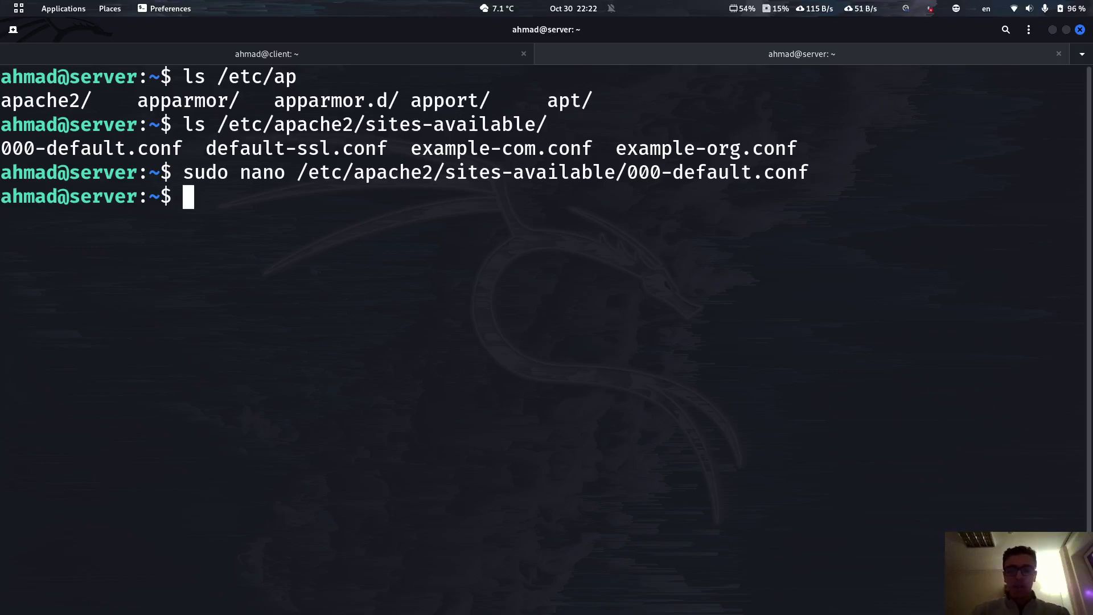
{"action": "type", "text": "sudo "}
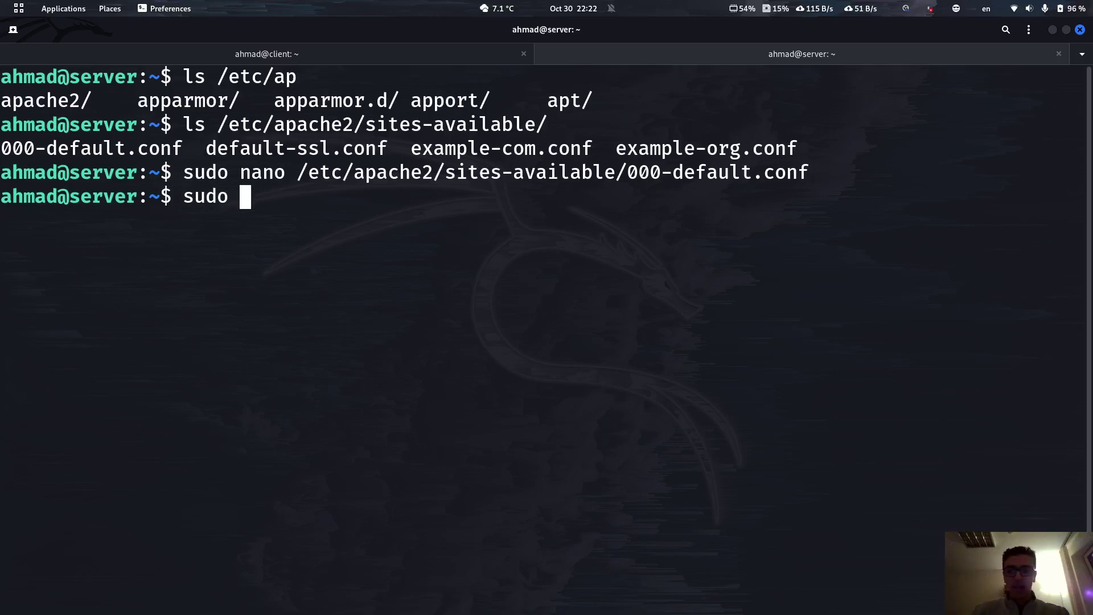
{"action": "type", "text": "systec"}
Step: Run sudo systemctl restart apache2.service, then move to the client shell
{"action": "key", "text": "BackSpace"}
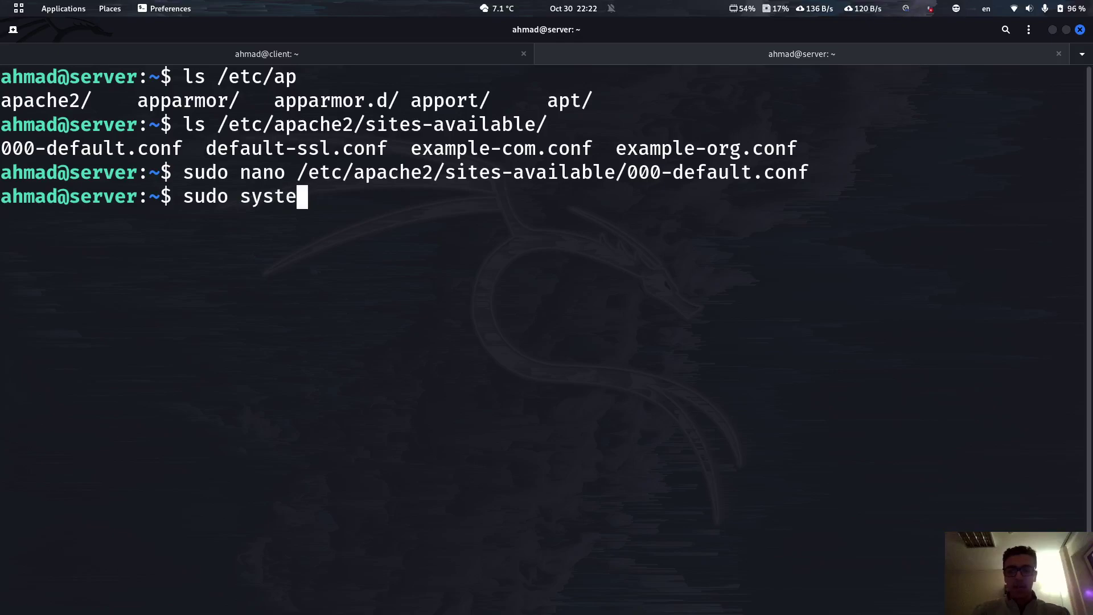
{"action": "key", "text": "BackSpace"}
{"action": "key", "text": "BackSpace"}
{"action": "type", "text": "temctl "}
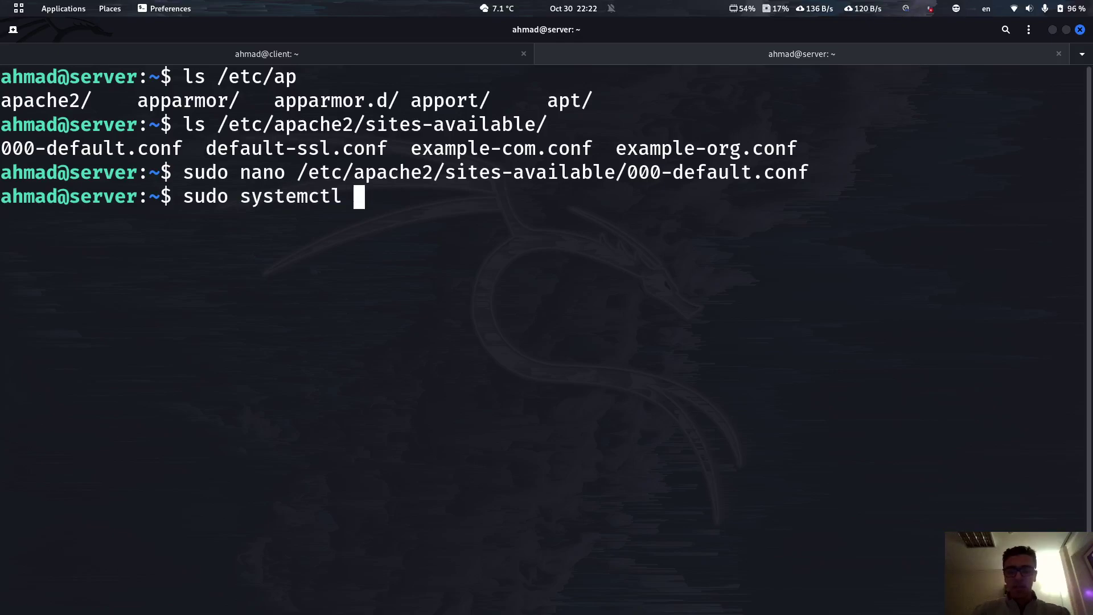
{"action": "type", "text": "restq"}
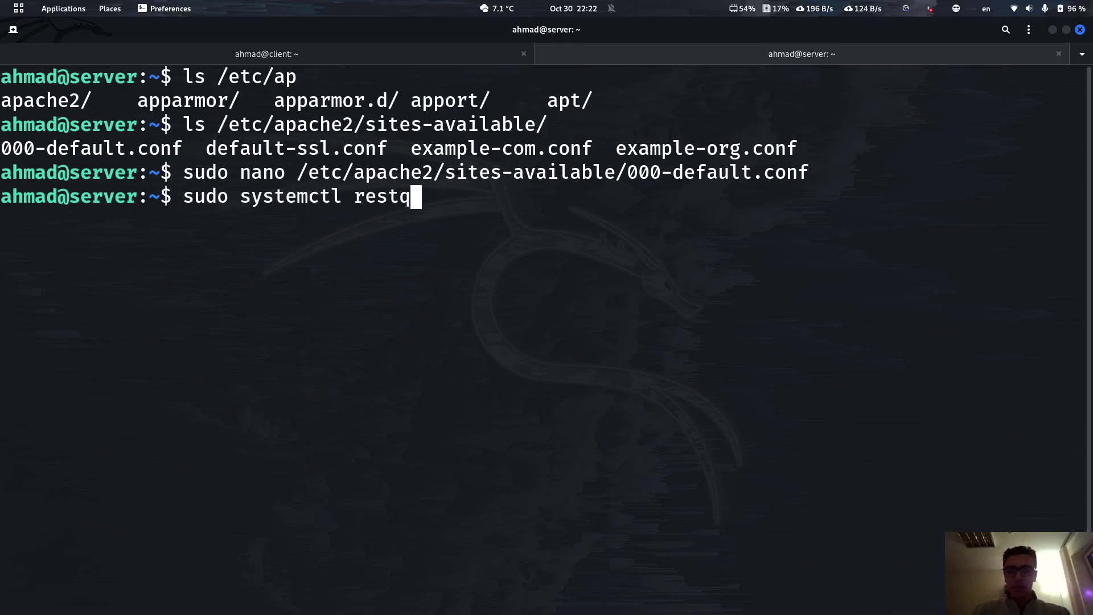
{"action": "key", "text": "BackSpace"}
{"action": "type", "text": "art apache"}
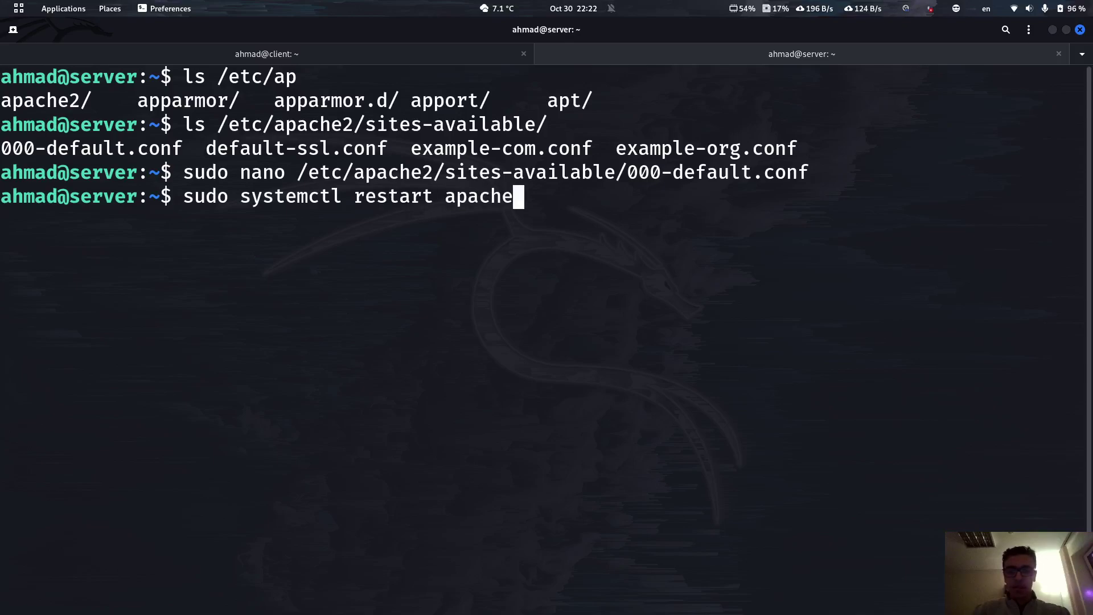
{"action": "type", "text": "2"}
{"action": "key", "text": "Tab"}
{"action": "key", "text": "Return"}
{"action": "key", "text": "ctrl+Page_Up"}
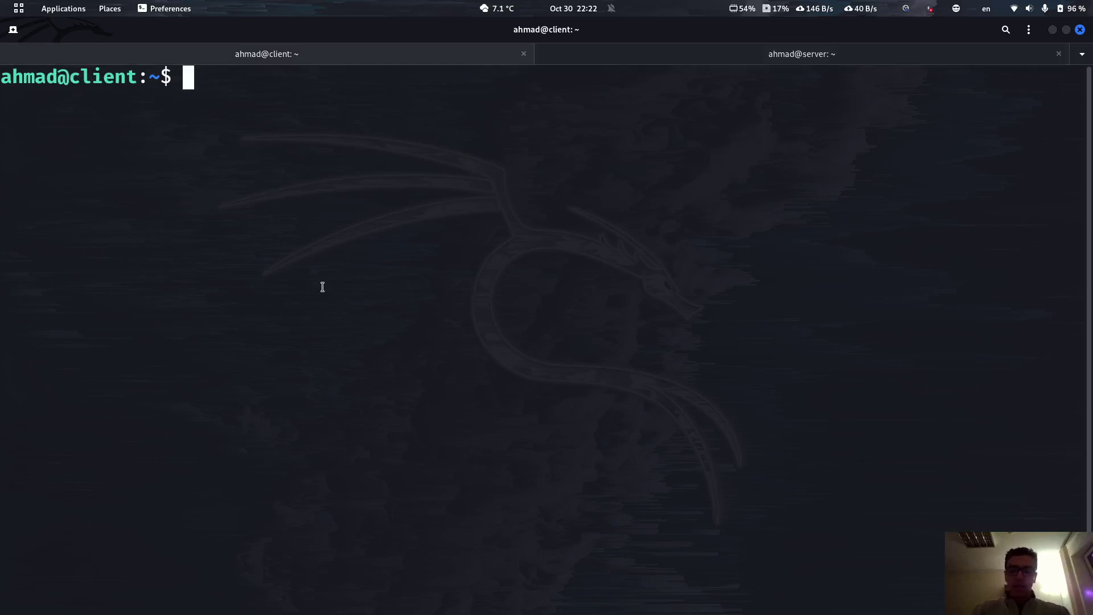
{"action": "type", "text": "cur"}
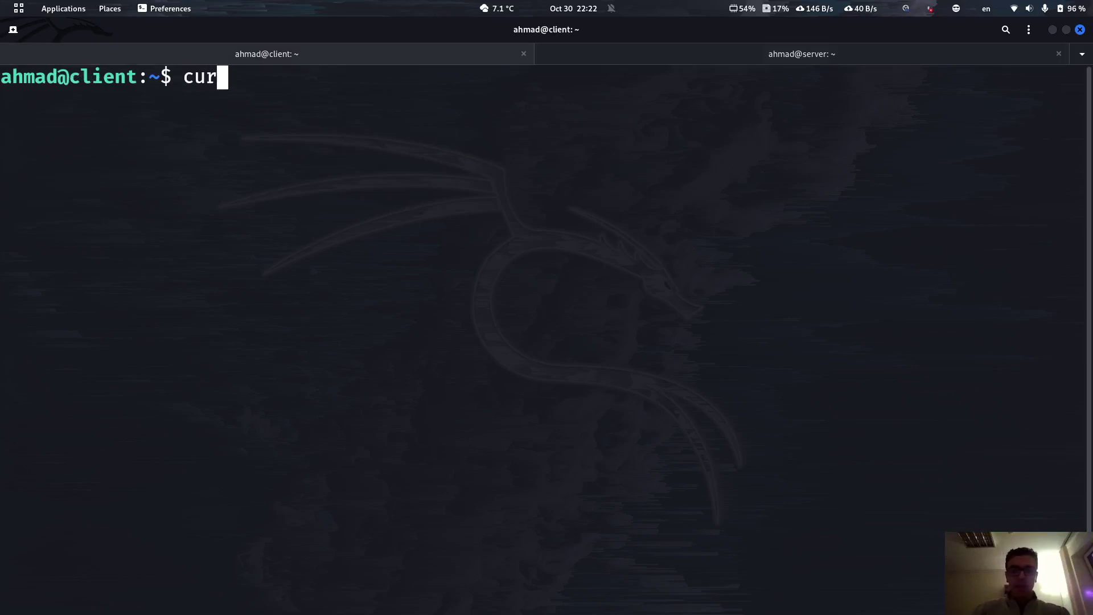
{"action": "type", "text": "l htt"}
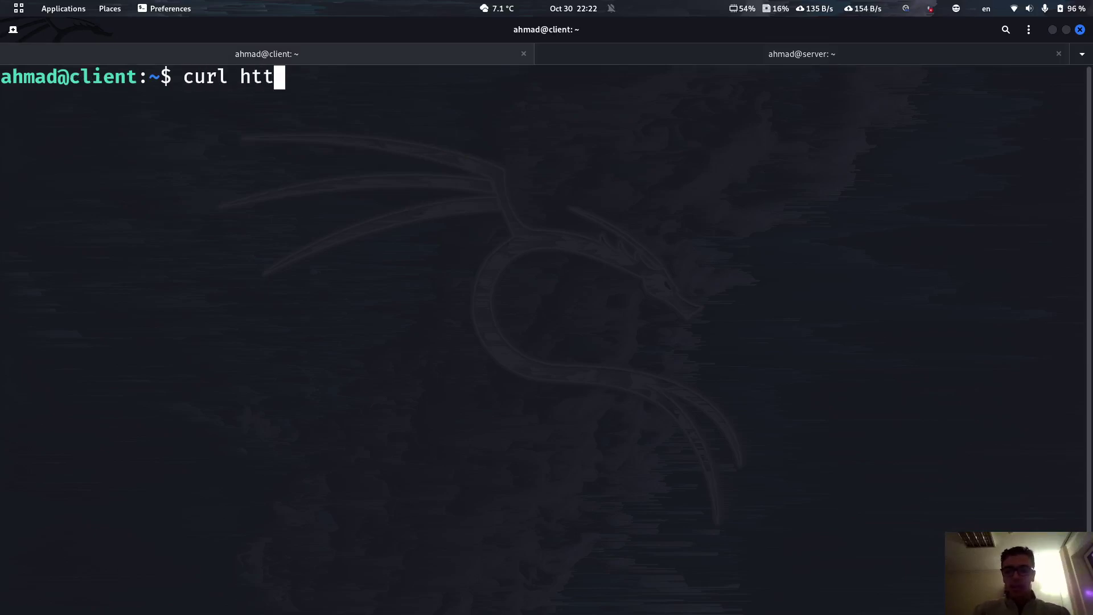
{"action": "type", "text": "p://s"}
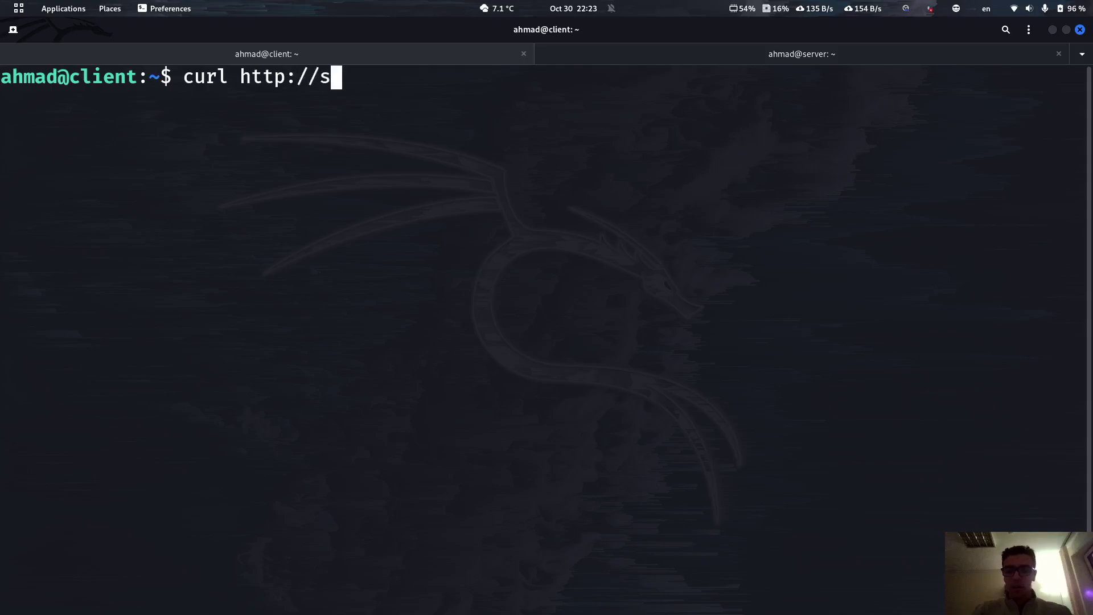
{"action": "type", "text": "erver"}
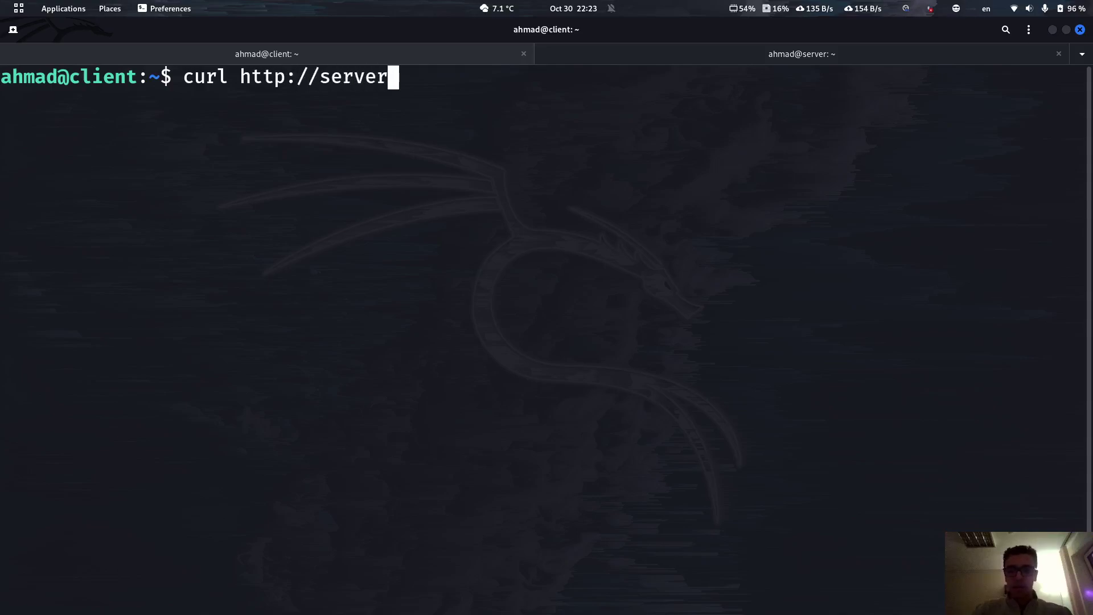
{"action": "type", "text": "/org"}
{"action": "key", "text": "Return"}
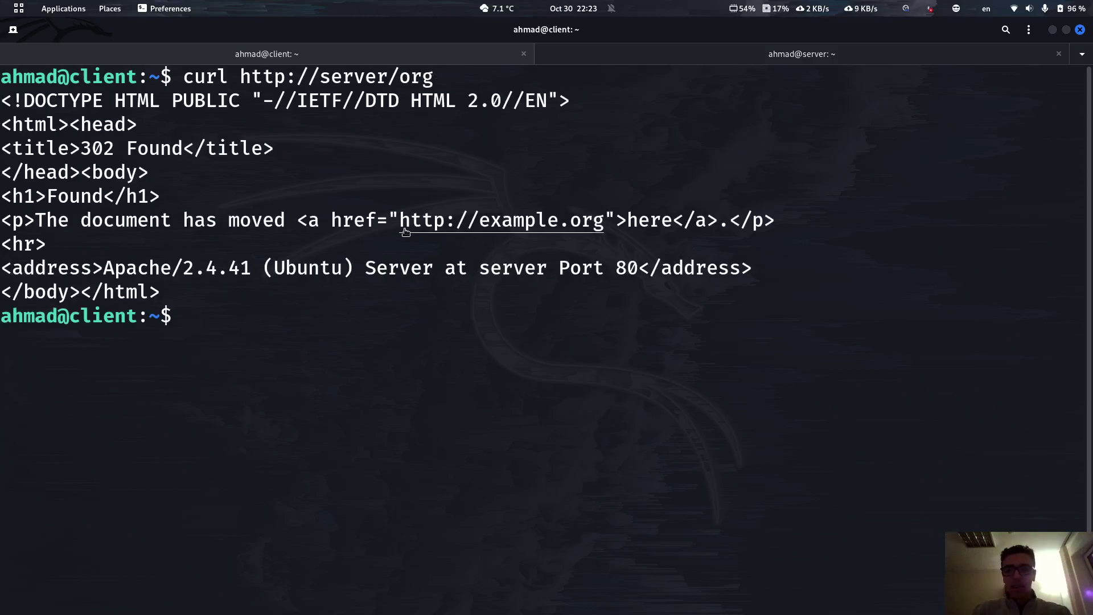
Step: Highlight the example.org redirect target, then return to the server session
{"action": "left_click_drag", "start_coordinate": [398, 220], "coordinate": [600, 230]}
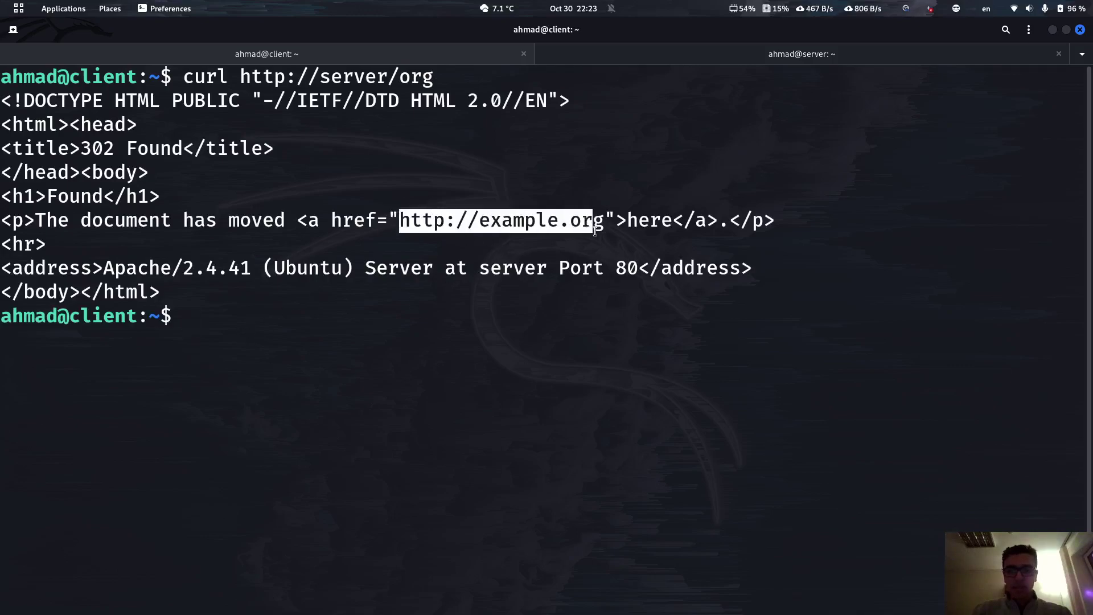
{"action": "left_click", "coordinate": [534, 223]}
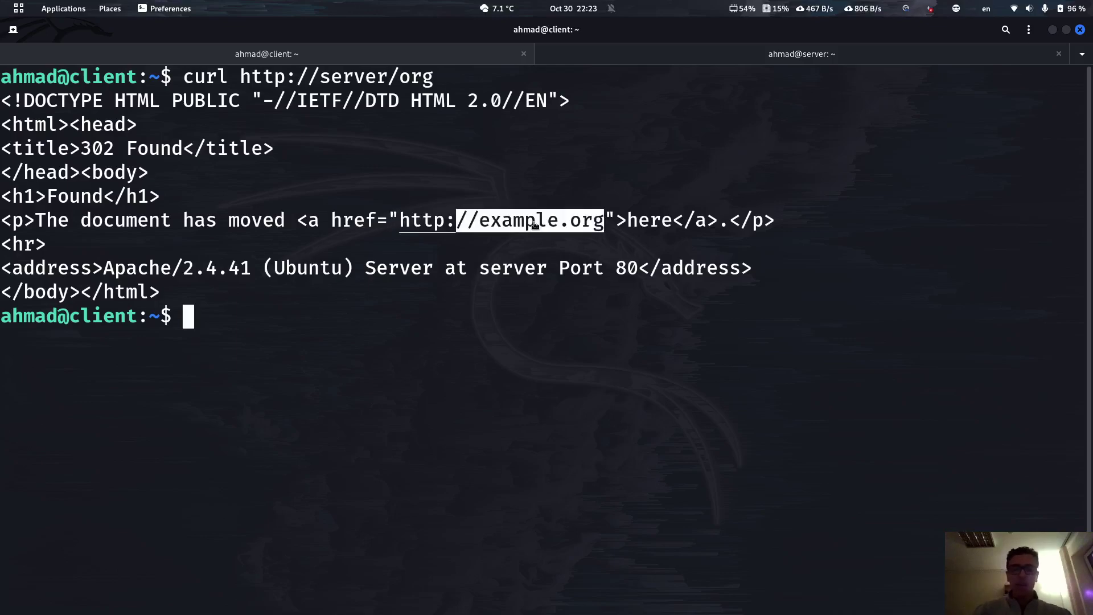
{"action": "key", "text": "ctrl+Page_Down"}
{"action": "key", "text": "Up"}
{"action": "key", "text": "Up"}
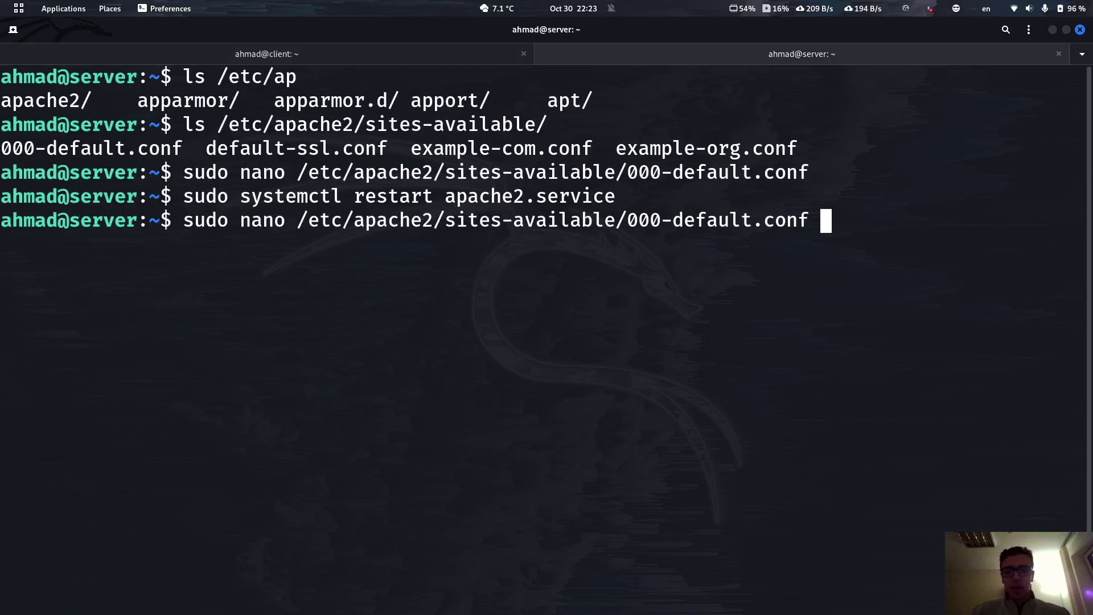
{"action": "key", "text": "Return"}
{"action": "key", "text": "Down"}
{"action": "key", "text": "Down"}
{"action": "key", "text": "Down"}
{"action": "key", "text": "Down"}
{"action": "key", "text": "Down"}
{"action": "key", "text": "Down"}
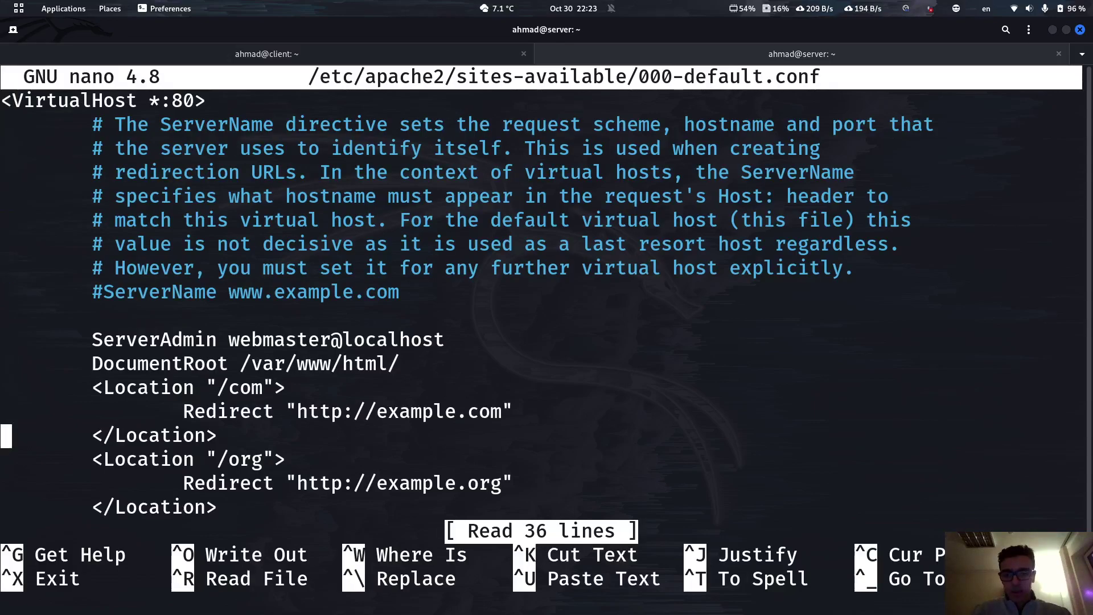
{"action": "key", "text": "Up"}
{"action": "key", "text": "End"}
{"action": "key", "text": "Left"}
{"action": "key", "text": "Left"}
{"action": "key", "text": "Left"}
{"action": "key", "text": "Left"}
{"action": "key", "text": "Left"}
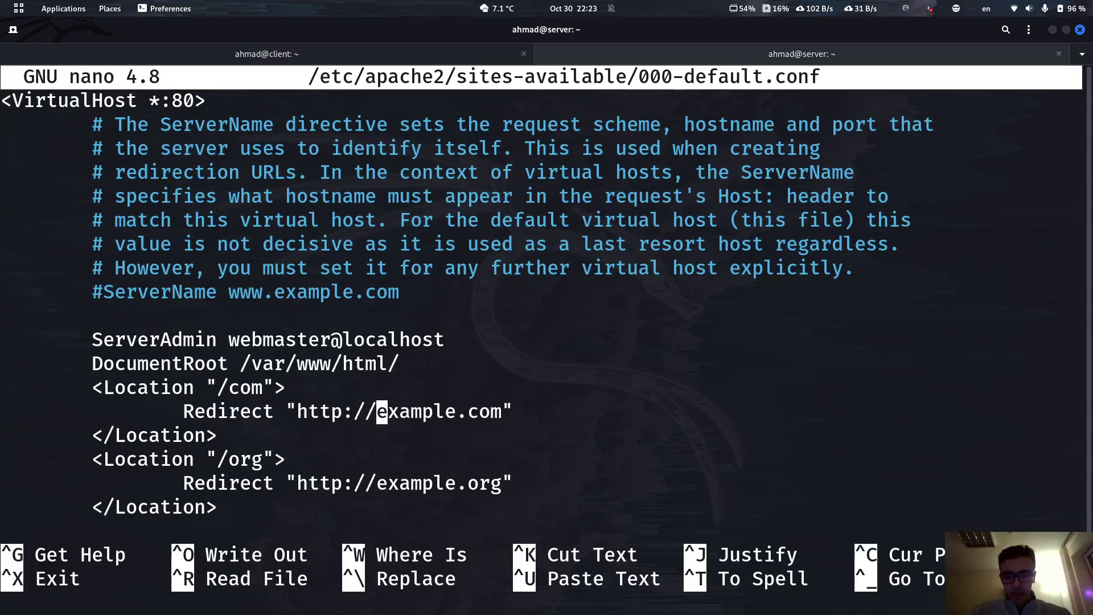
{"action": "type", "text": "www."}
{"action": "key", "text": "Down"}
{"action": "key", "text": "Down"}
{"action": "key", "text": "Left"}
{"action": "key", "text": "Left"}
{"action": "key", "text": "Left"}
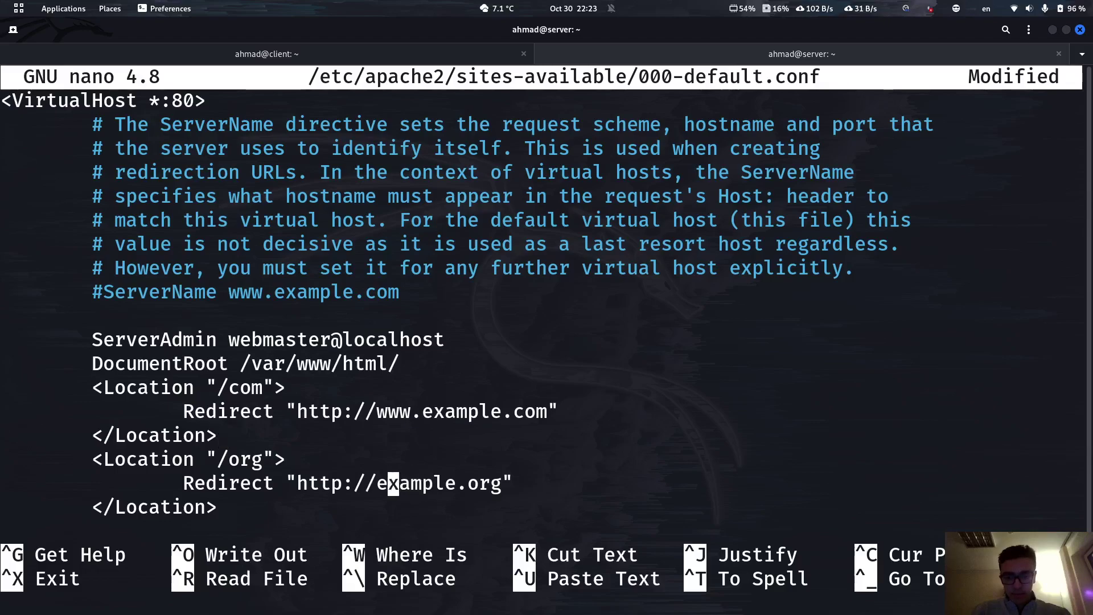
{"action": "key", "text": "Left"}
{"action": "type", "text": "www."}
{"action": "key", "text": "ctrl+s"}
{"action": "key", "text": "ctrl+x"}
{"action": "key", "text": "Up"}
{"action": "key", "text": "Up"}
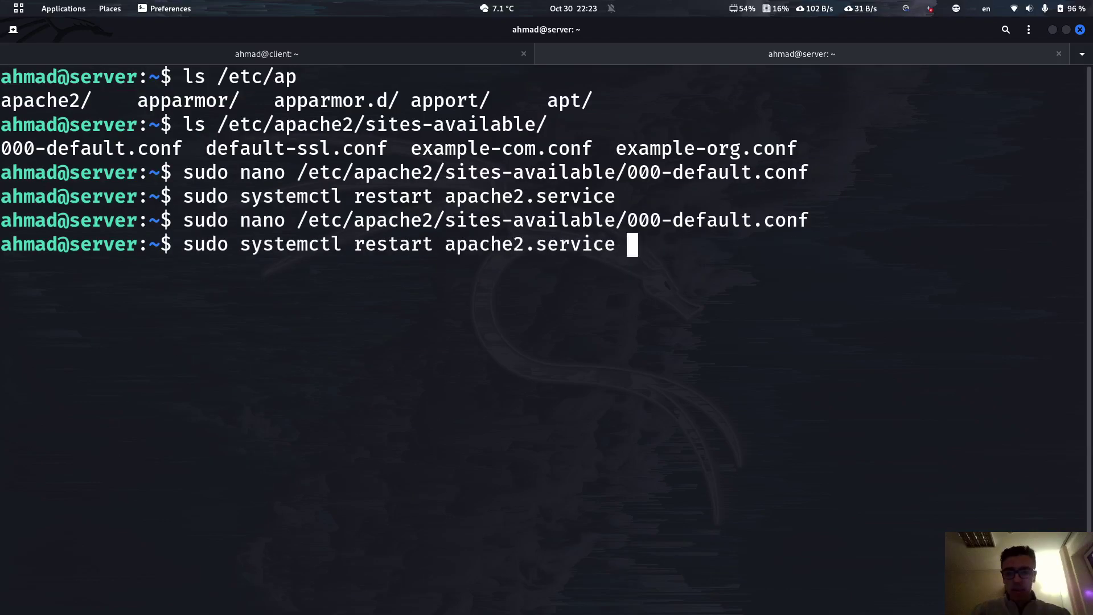
{"action": "key", "text": "Return"}
{"action": "key", "text": "alt+1"}
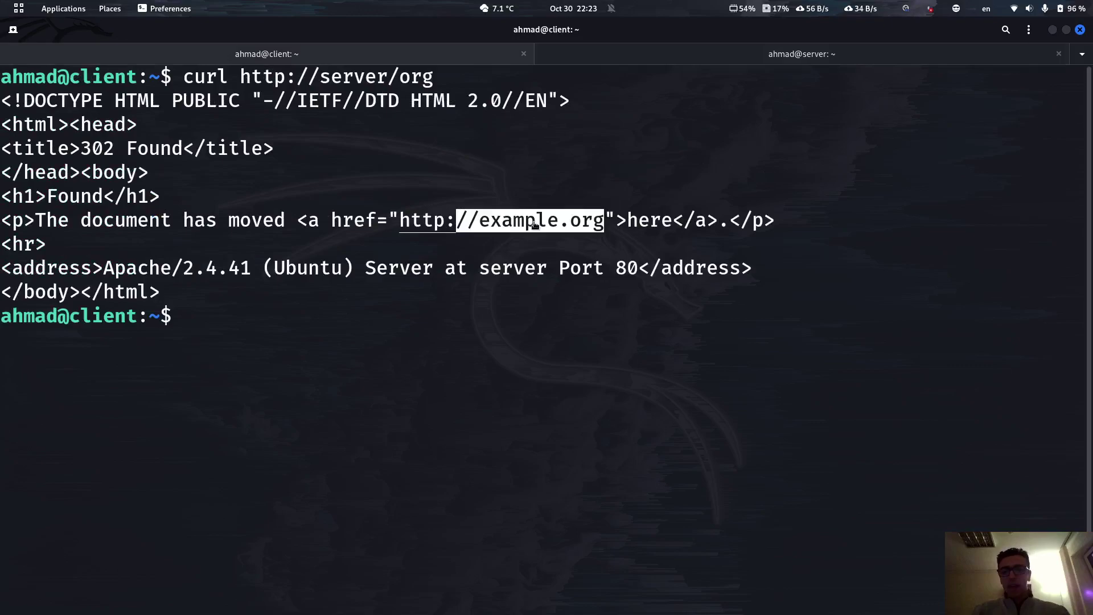
{"action": "key", "text": "Up"}
{"action": "key", "text": "Return"}
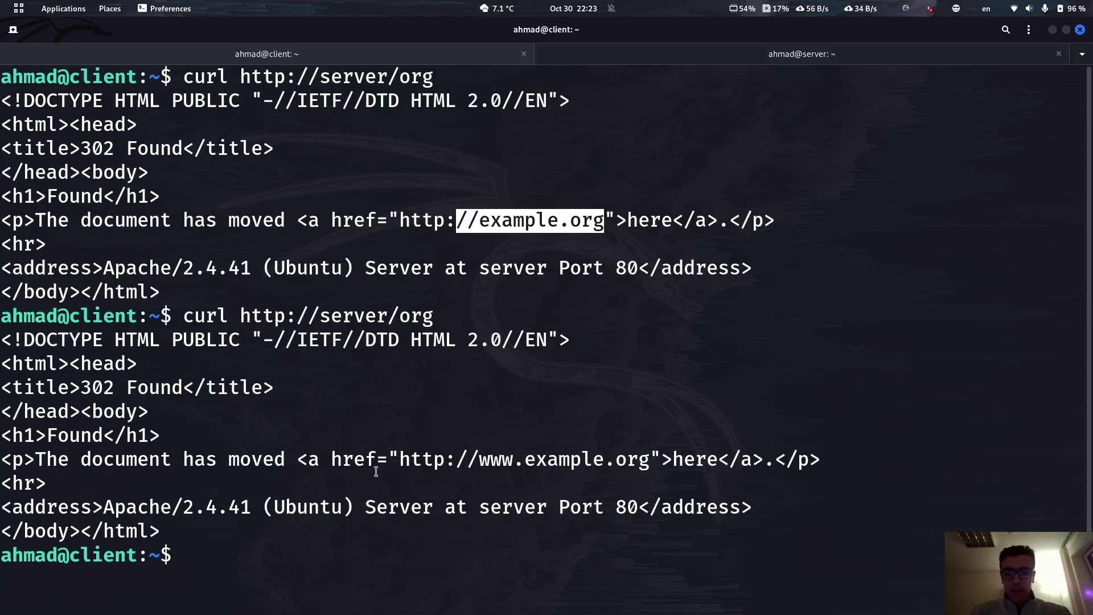
{"action": "left_click", "coordinate": [397, 463]}
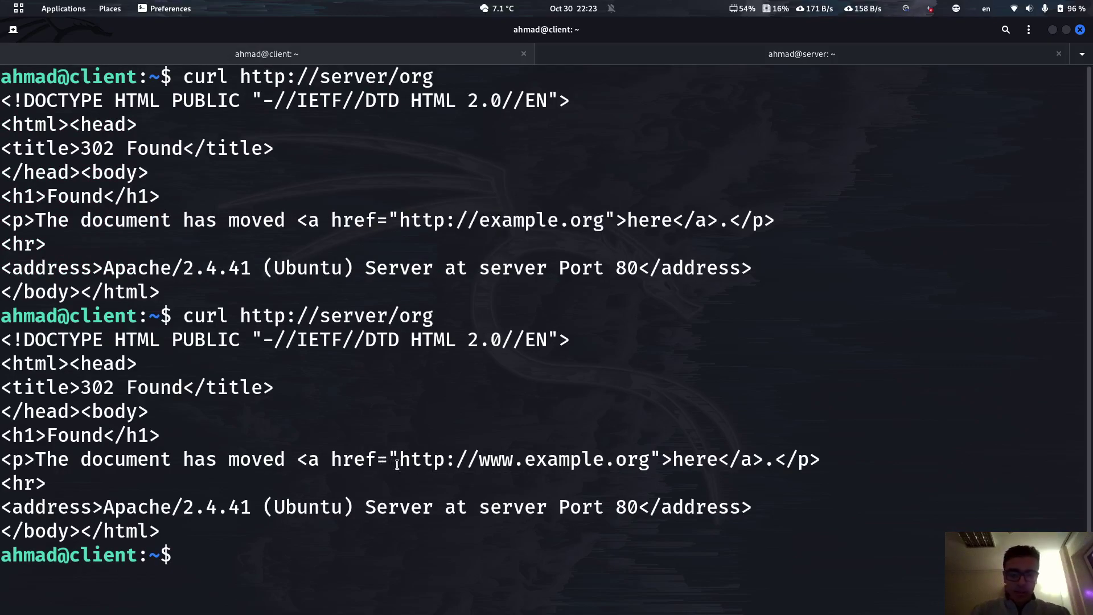
{"action": "left_click_drag", "start_coordinate": [397, 461], "coordinate": [651, 461]}
{"action": "left_click", "coordinate": [565, 553]}
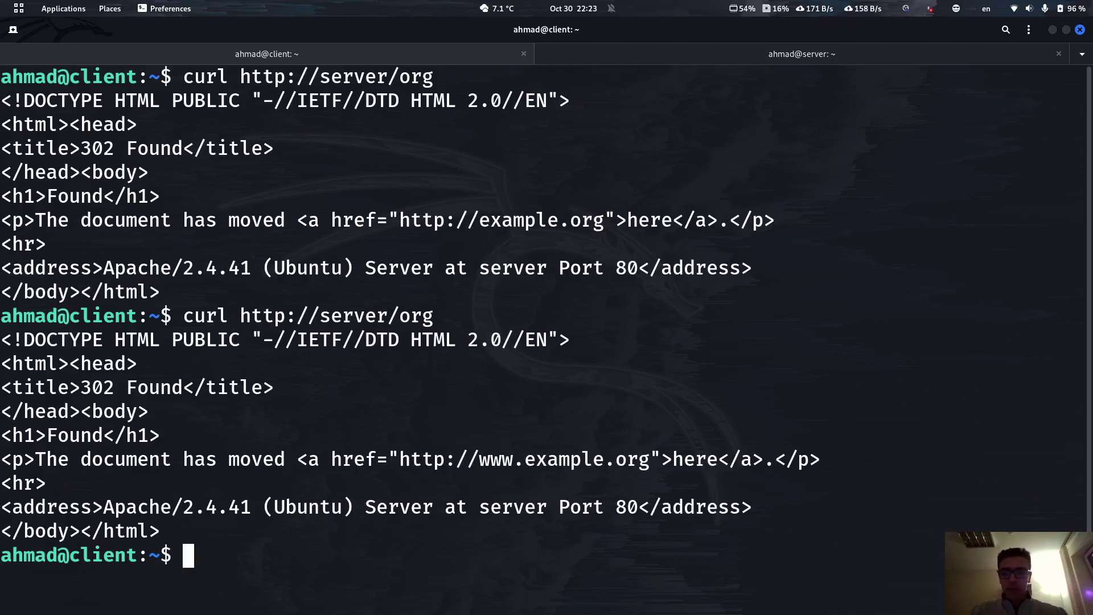
{"action": "key", "text": "Up"}
{"action": "key", "text": "BackSpace"}
{"action": "key", "text": "BackSpace"}
{"action": "key", "text": "BackSpace"}
{"action": "type", "text": "com"}
{"action": "key", "text": "Return"}
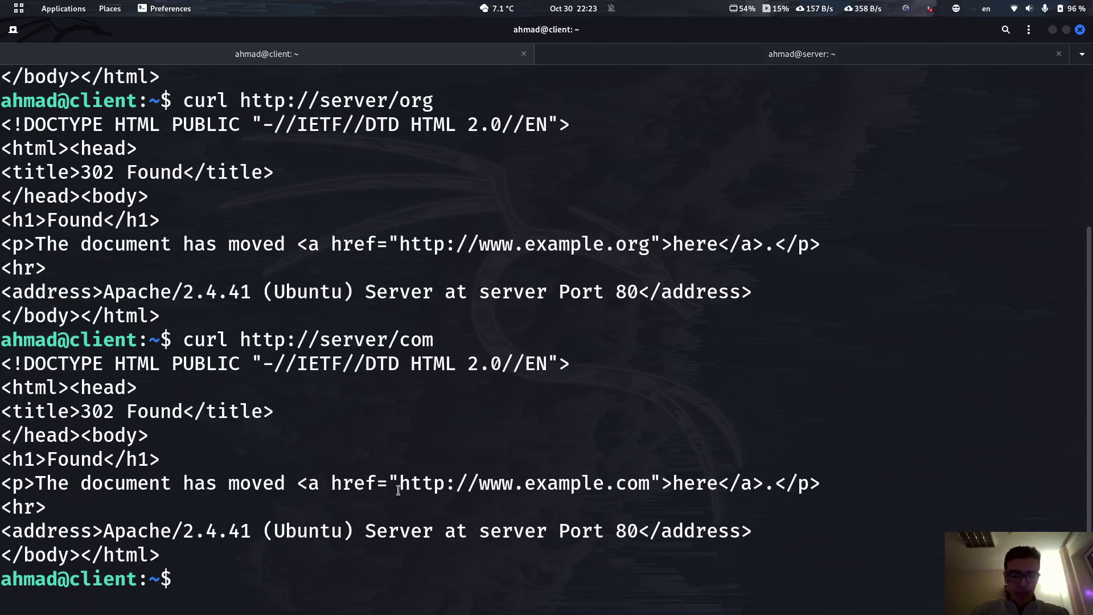
{"action": "left_click_drag", "start_coordinate": [399, 484], "coordinate": [653, 483]}
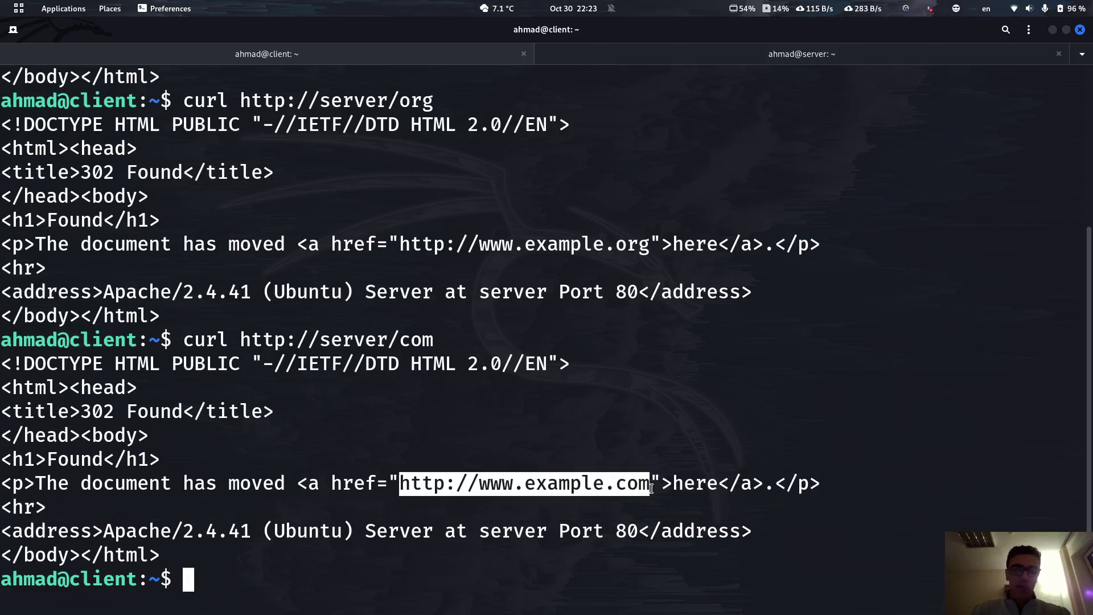
{"action": "key", "text": "super"}
{"action": "type", "text": "fire"}
{"action": "key", "text": "Return"}
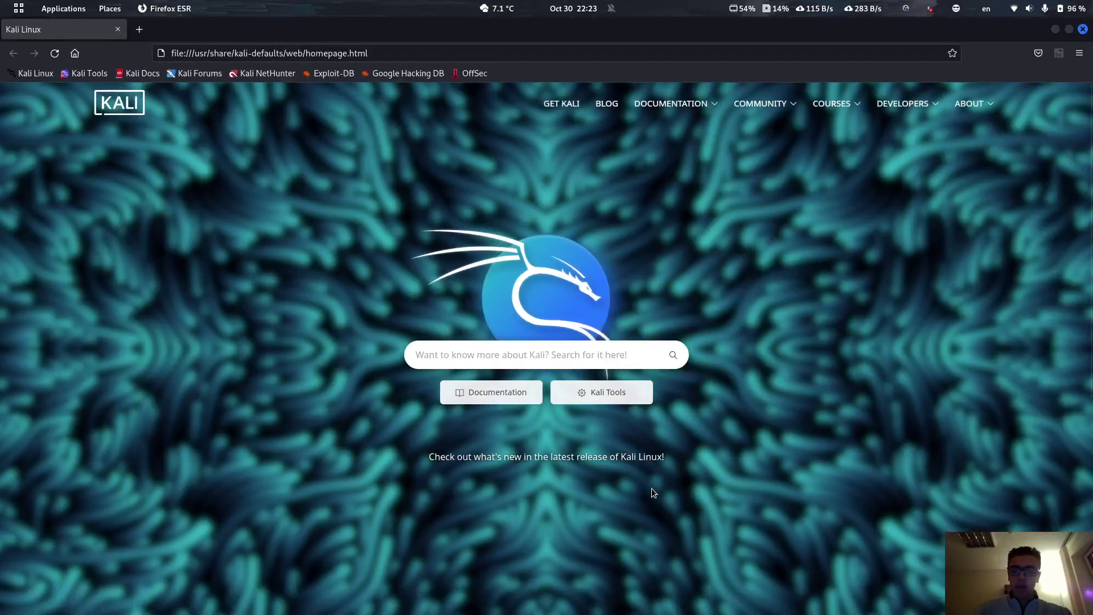
{"action": "key", "text": "ctrl+shift+p"}
{"action": "type", "text": "http://ser"}
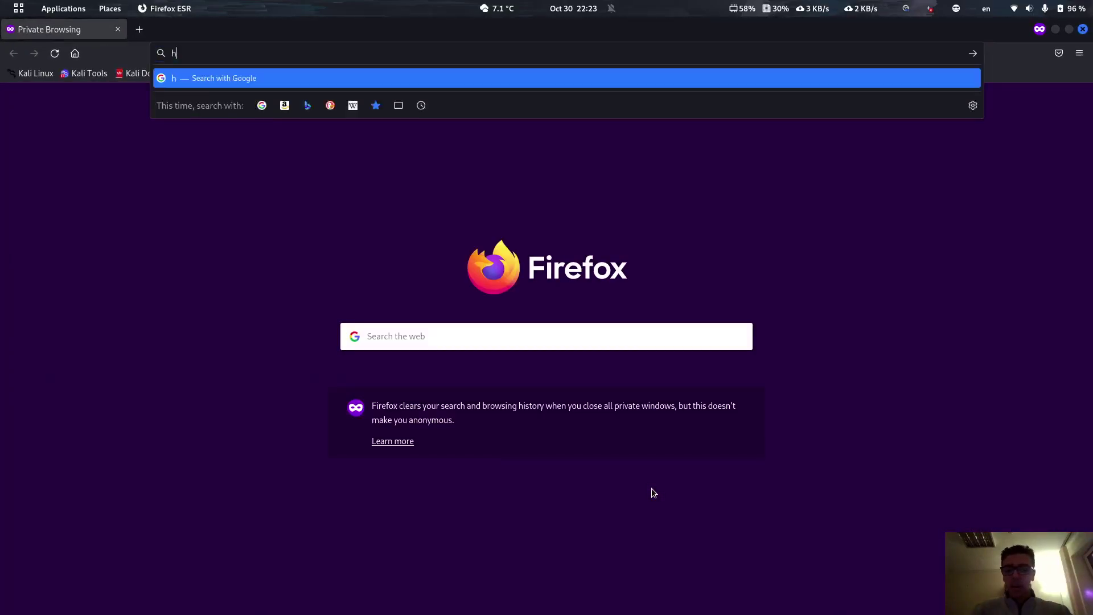
{"action": "type", "text": "ver/"}
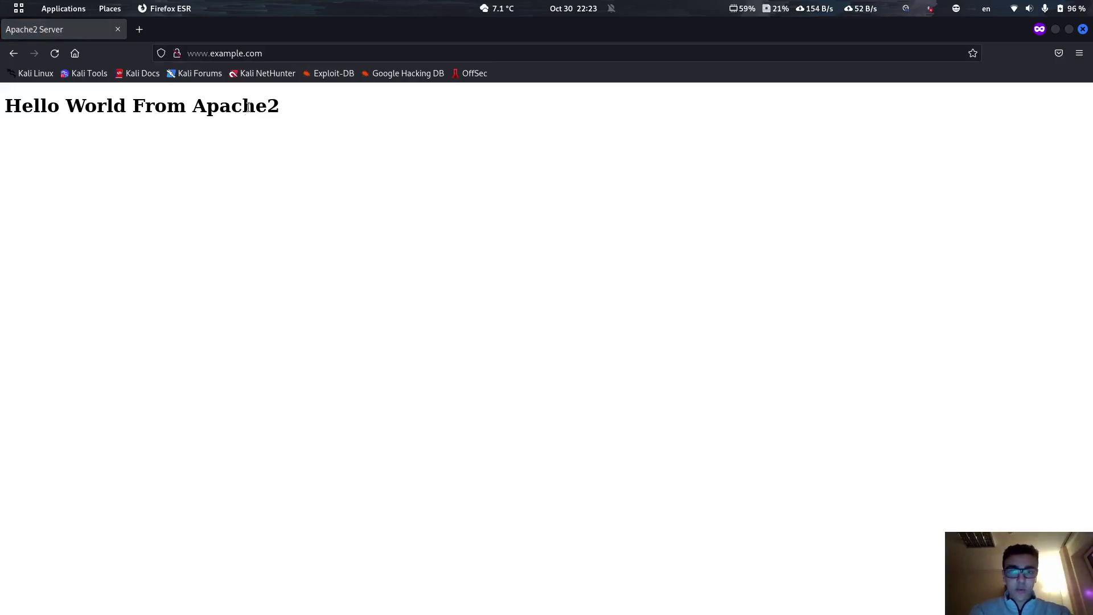
{"action": "triple_click", "coordinate": [244, 107]}
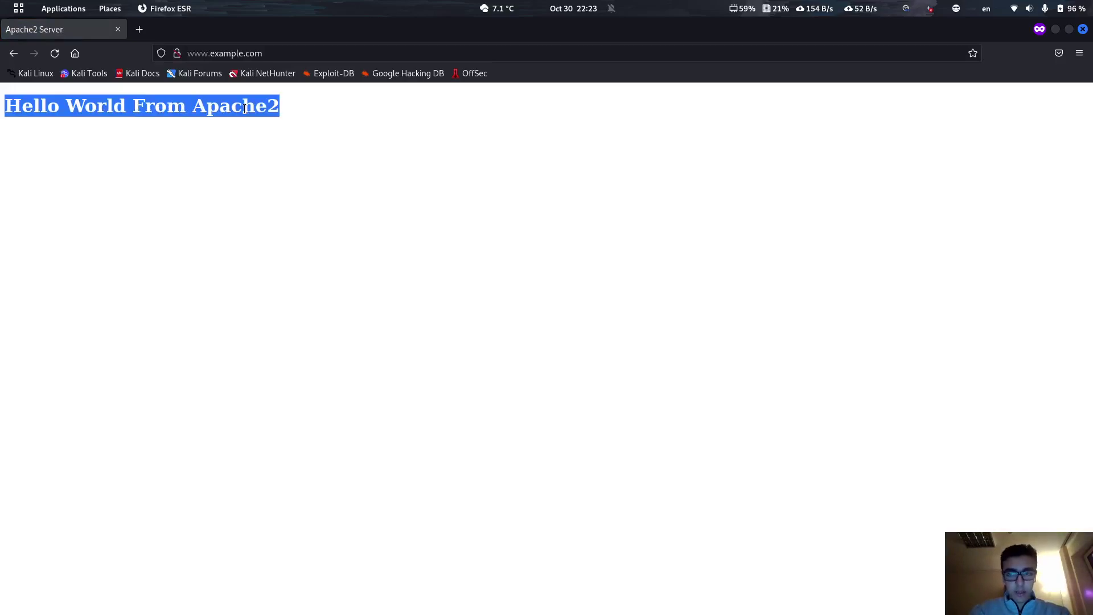
{"action": "left_click", "coordinate": [273, 53]}
{"action": "double_click", "coordinate": [256, 53]}
{"action": "left_click", "coordinate": [81, 171]}
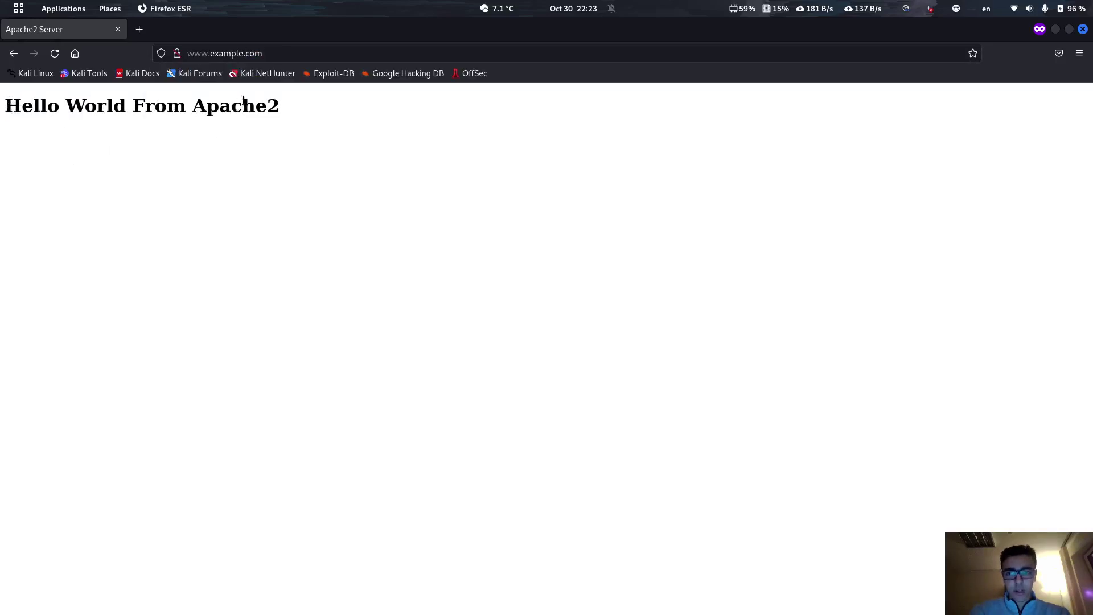
{"action": "key", "text": "ctrl+shift+p"}
{"action": "type", "text": "http:"}
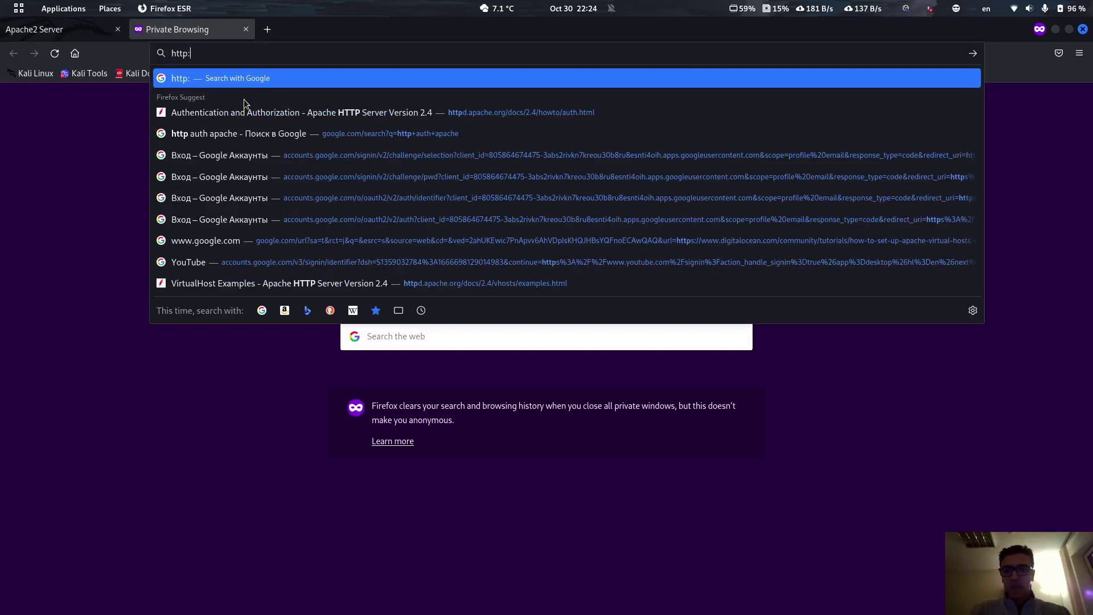
{"action": "type", "text": "//server"}
{"action": "key", "text": "Down"}
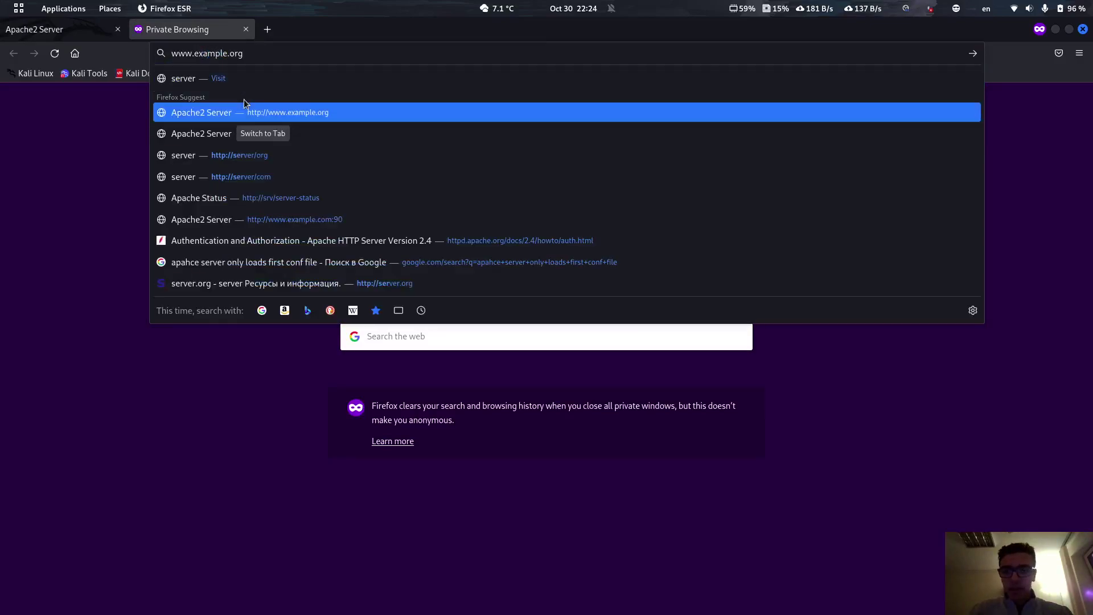
{"action": "key", "text": "Up"}
{"action": "type", "text": "org"}
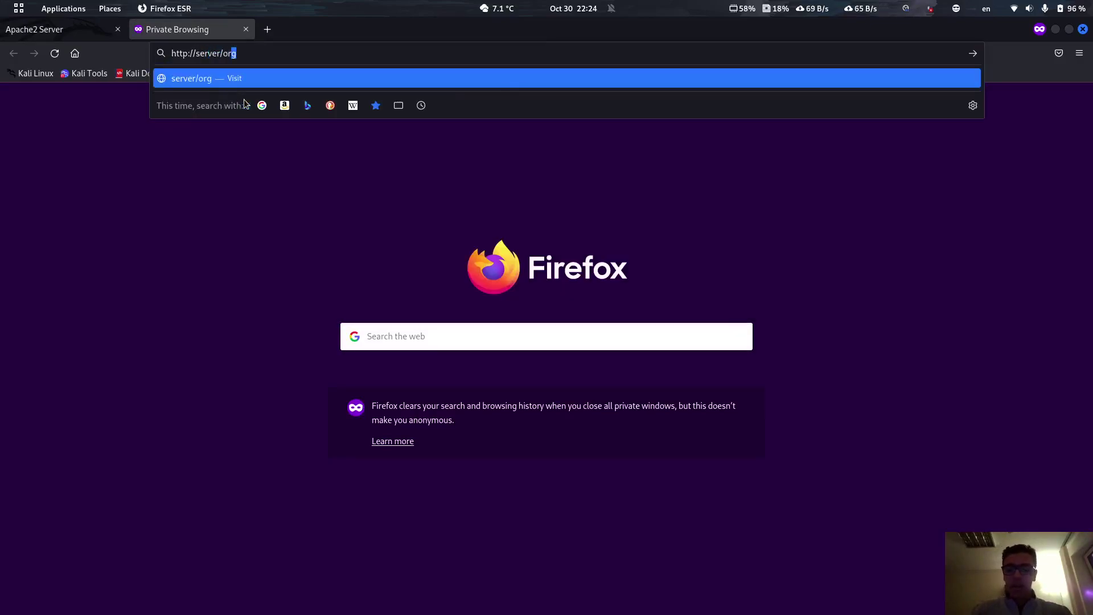
{"action": "key", "text": "Return"}
{"action": "type", "text": "user1"}
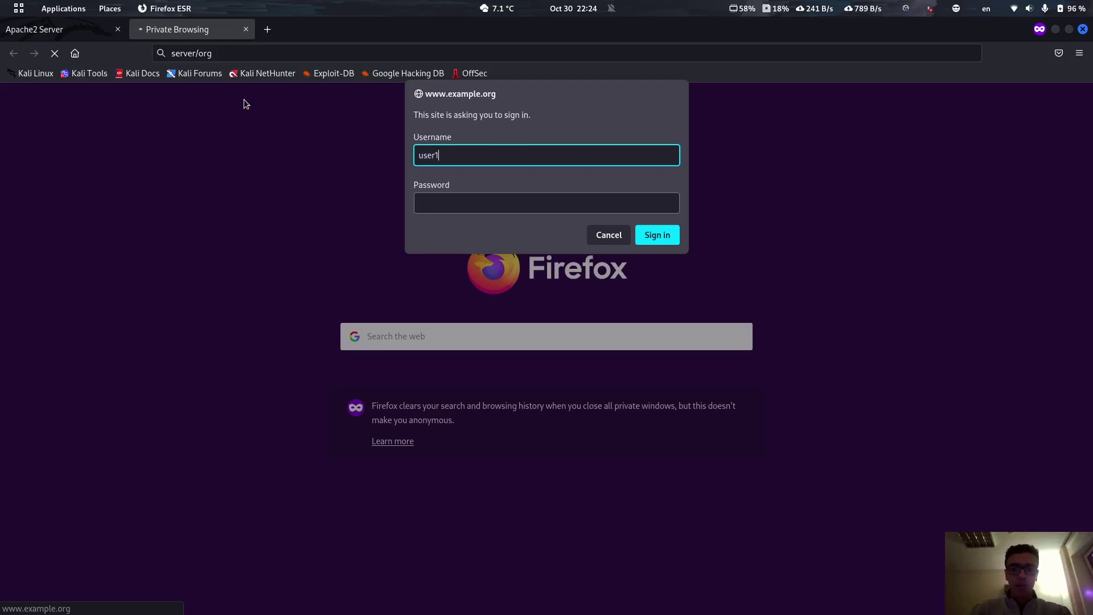
{"action": "key", "text": "Tab"}
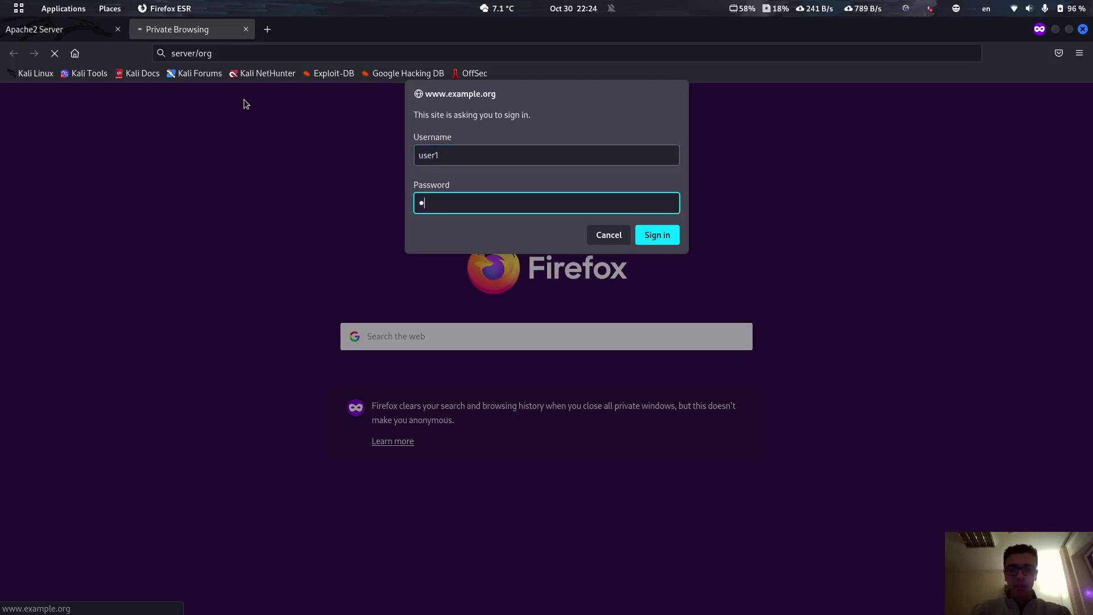
{"action": "type", "text": "ser1"}
{"action": "key", "text": "Return"}
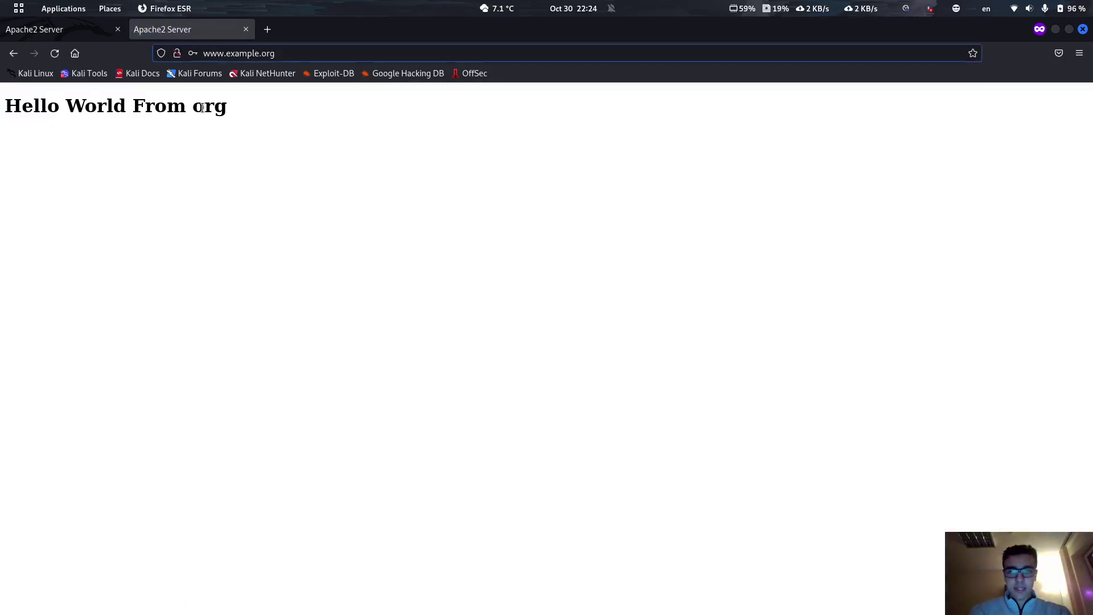
{"action": "triple_click", "coordinate": [203, 107]}
{"action": "key", "text": "alt+Tab"}
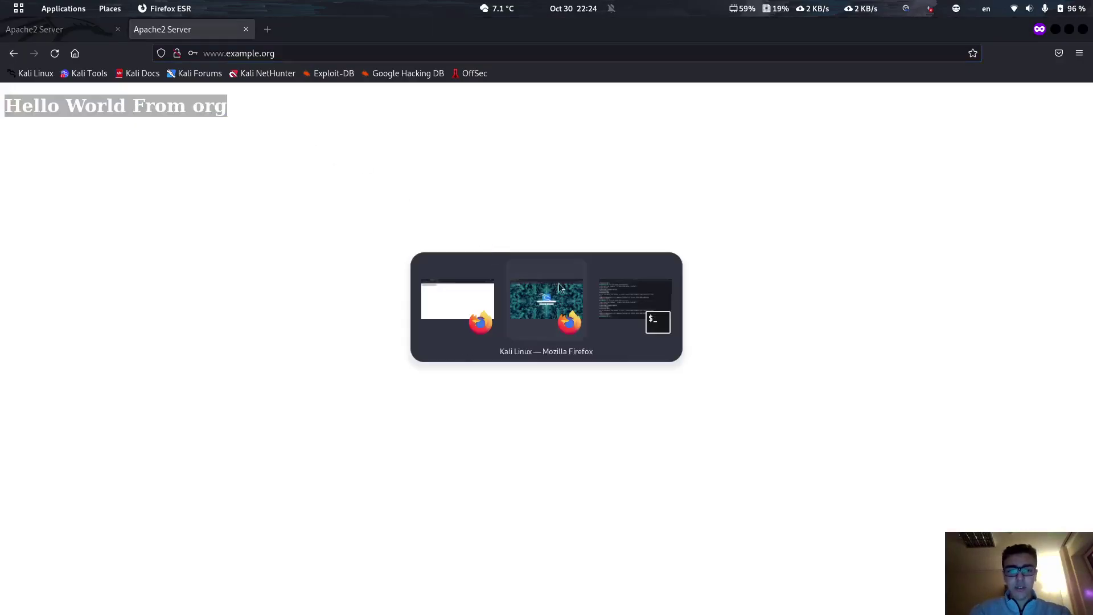
{"action": "key", "text": "alt+Tab"}
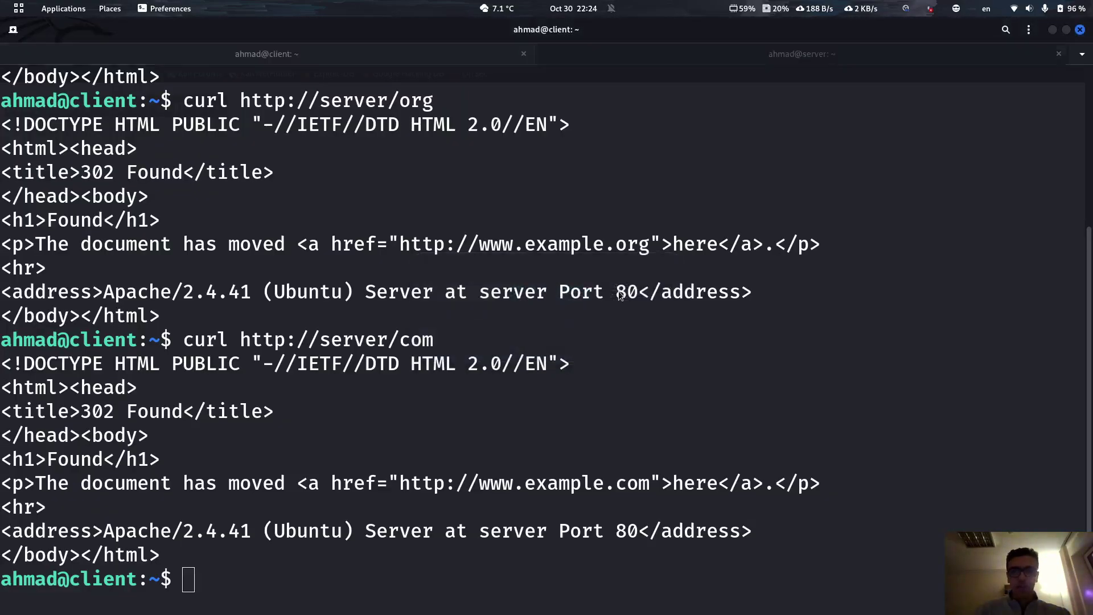
{"action": "key", "text": "alt+Tab"}
{"action": "key", "text": "ctrl+Tab"}
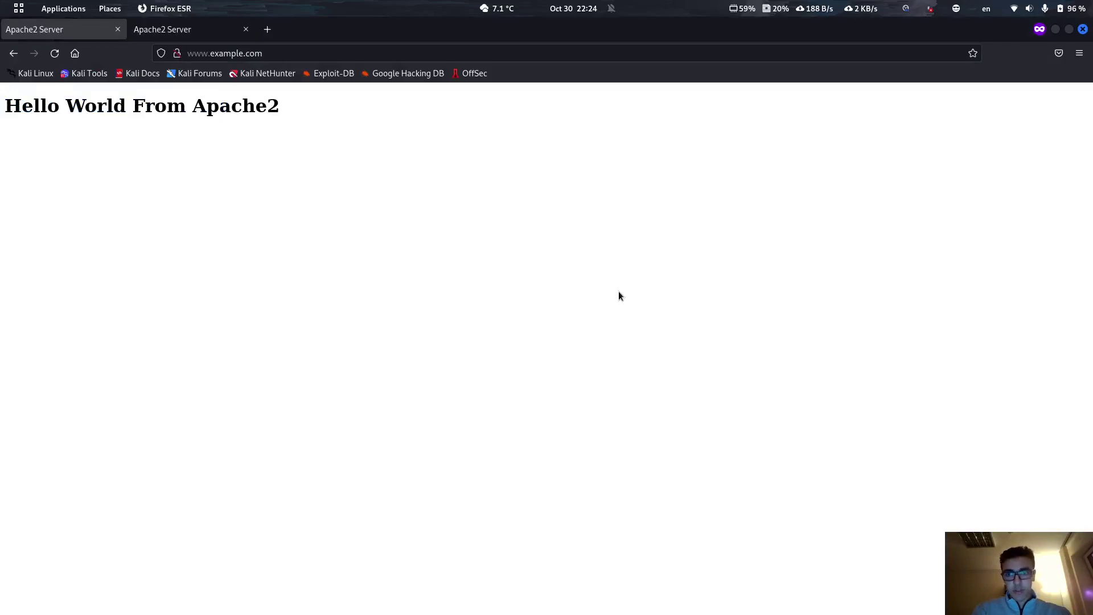
{"action": "key", "text": "ctrl+Tab"}
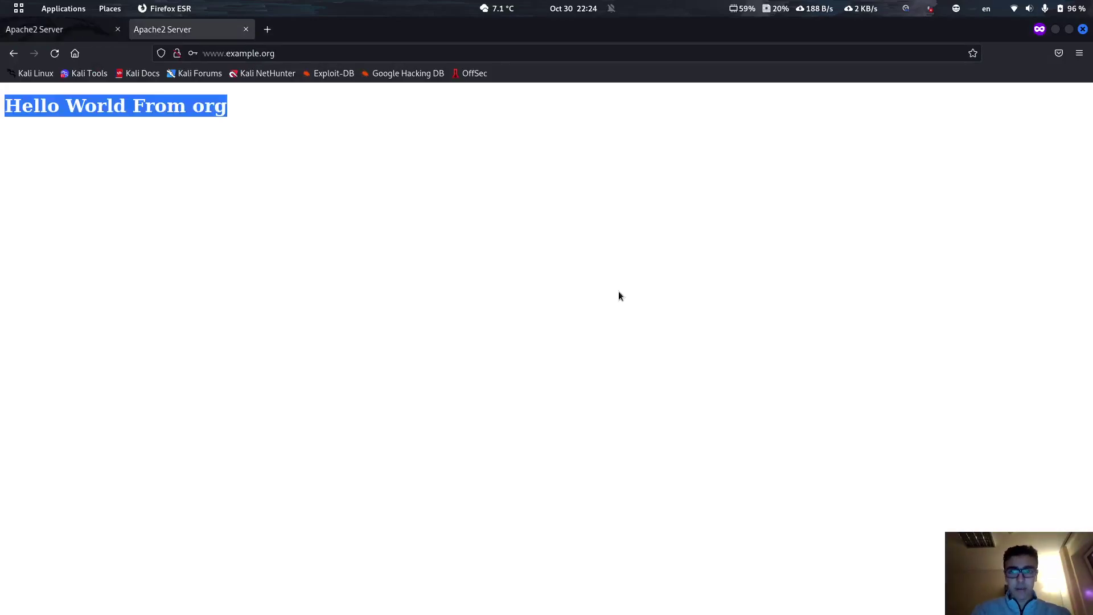
{"action": "key", "text": "alt+Tab"}
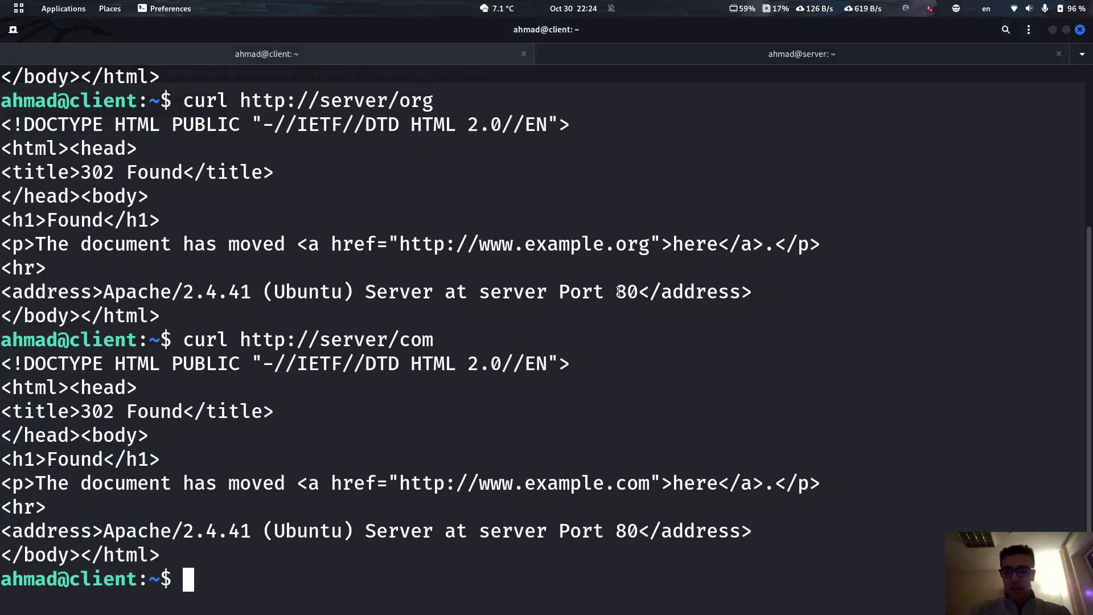
Step: Open example-com.conf in nano on the server and locate its port 90 VirtualHost
{"action": "key", "text": "ctrl+Page_Down"}
{"action": "key", "text": "Up"}
{"action": "key", "text": "Up"}
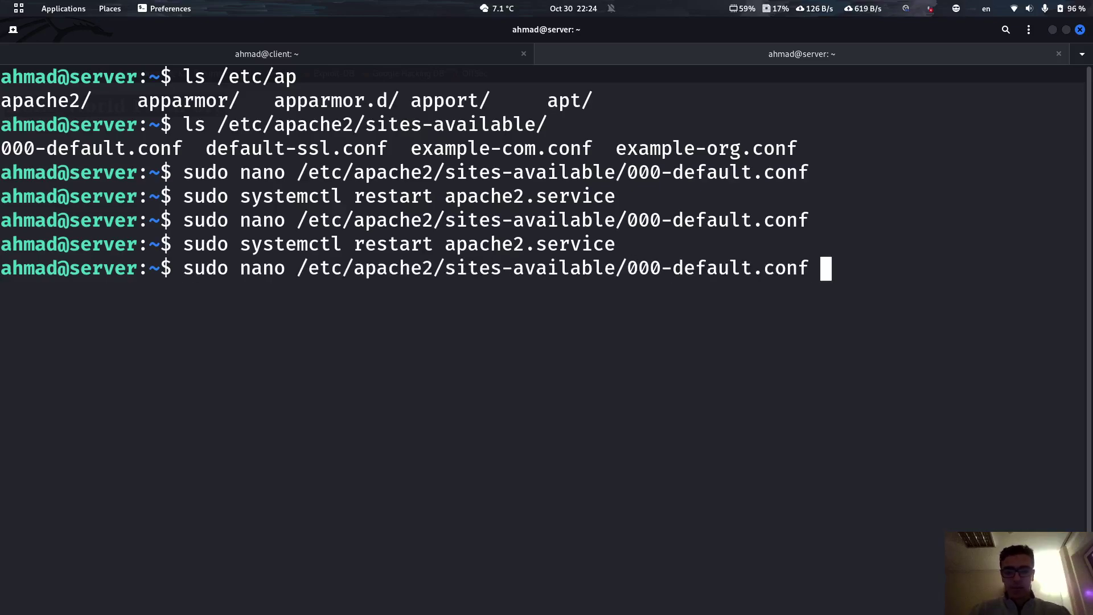
{"action": "key", "text": "BackSpace"}
{"action": "key", "text": "BackSpace"}
{"action": "key", "text": "BackSpace"}
{"action": "type", "text": "e"}
{"action": "key", "text": "Tab"}
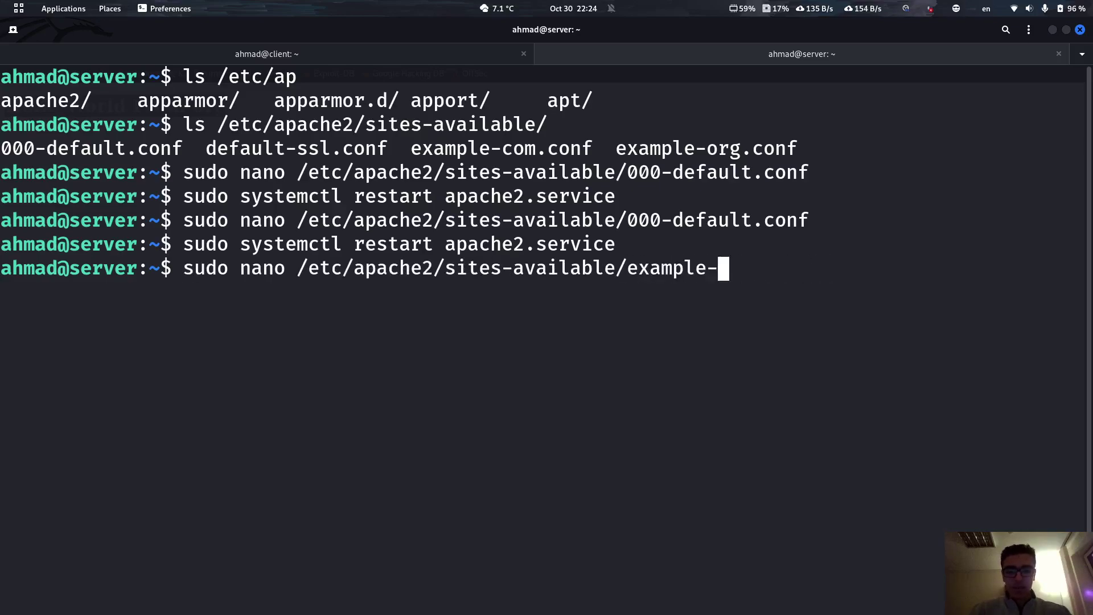
{"action": "type", "text": "c"}
{"action": "key", "text": "Tab"}
{"action": "key", "text": "Return"}
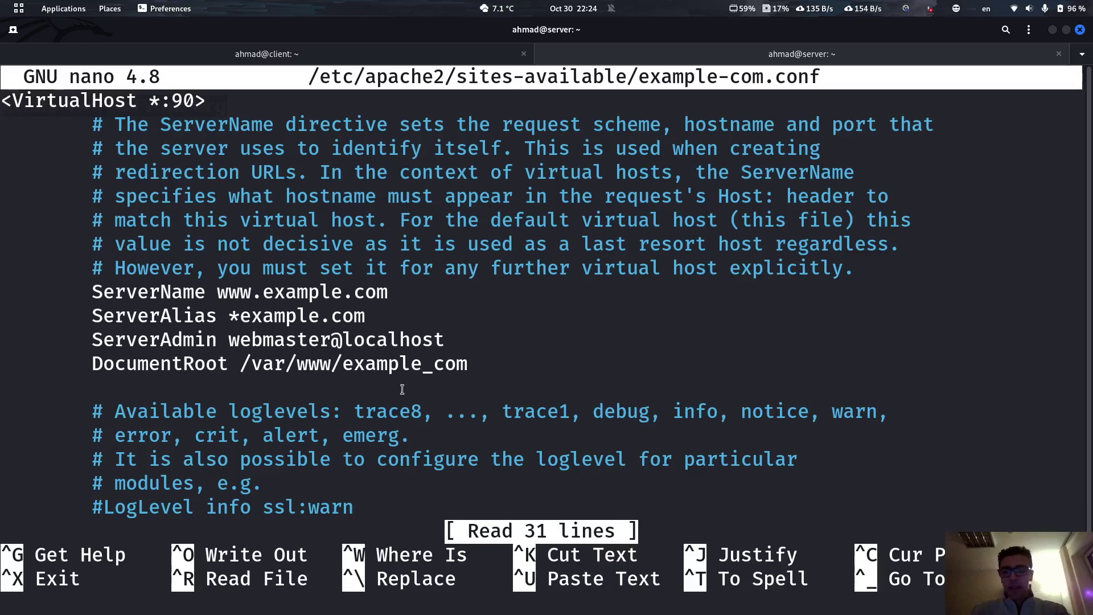
{"action": "double_click", "coordinate": [183, 100]}
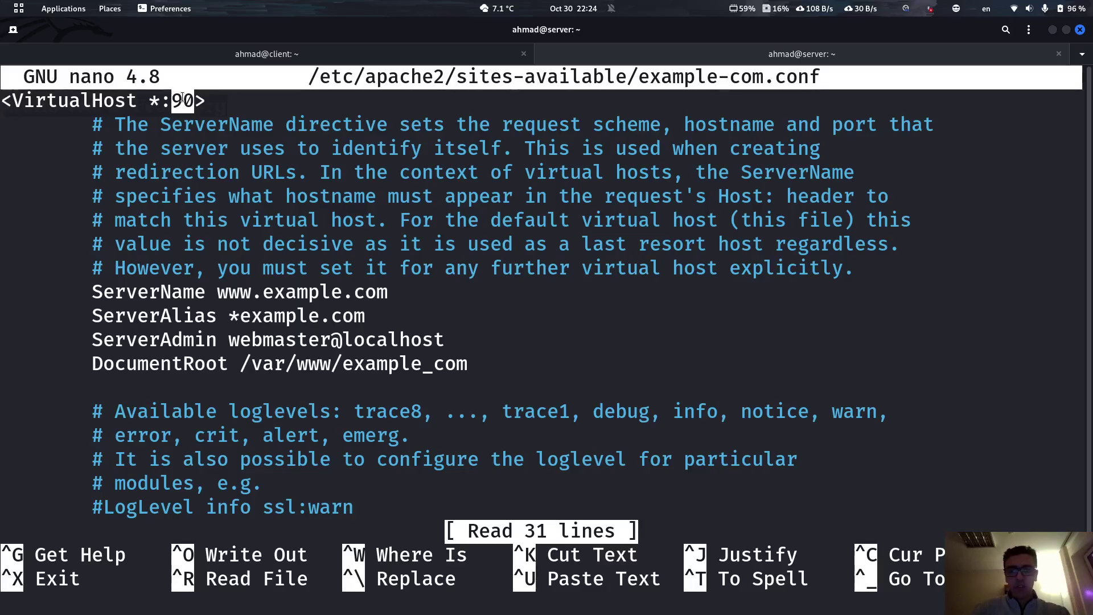
Step: Check the 'Hello World From Apache2' page, then close example-com.conf unchanged
{"action": "key", "text": "alt+Tab"}
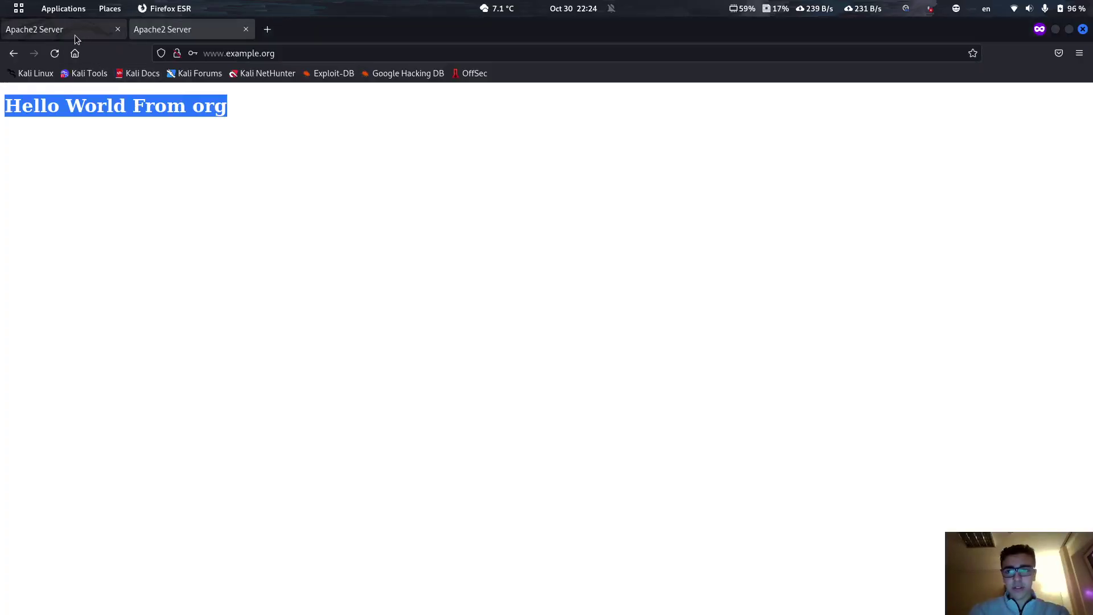
{"action": "left_click", "coordinate": [74, 34]}
{"action": "triple_click", "coordinate": [188, 105]}
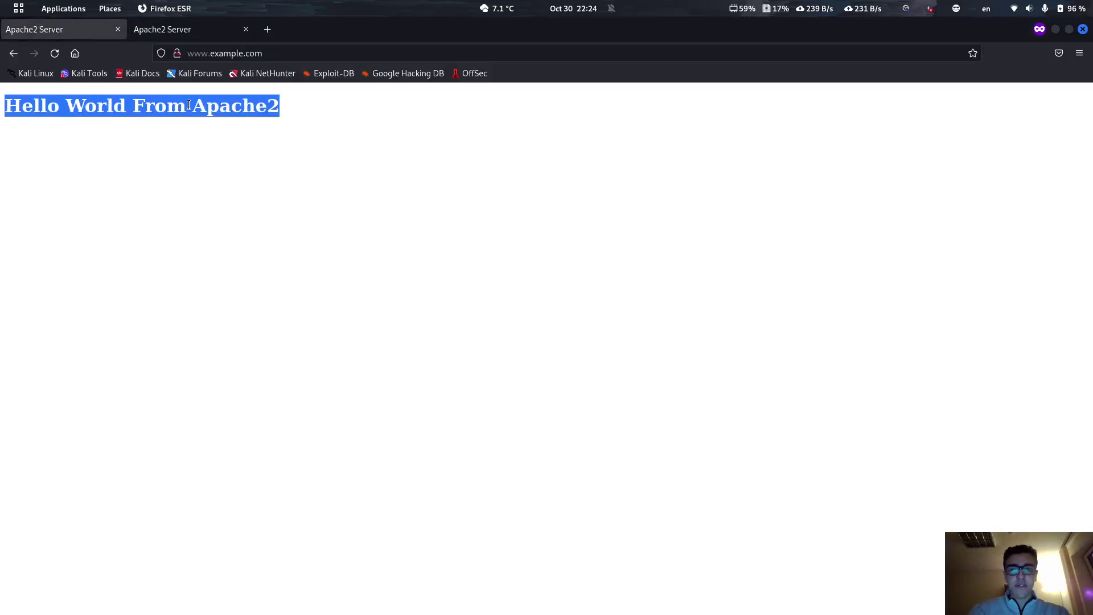
{"action": "key", "text": "alt+Tab"}
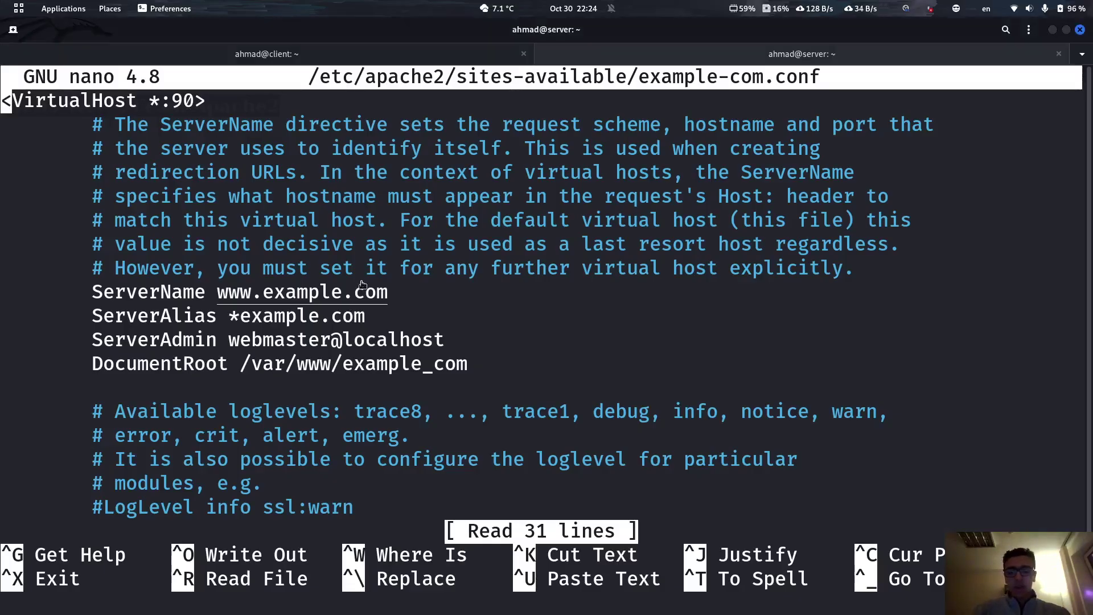
{"action": "key", "text": "ctrl+x"}
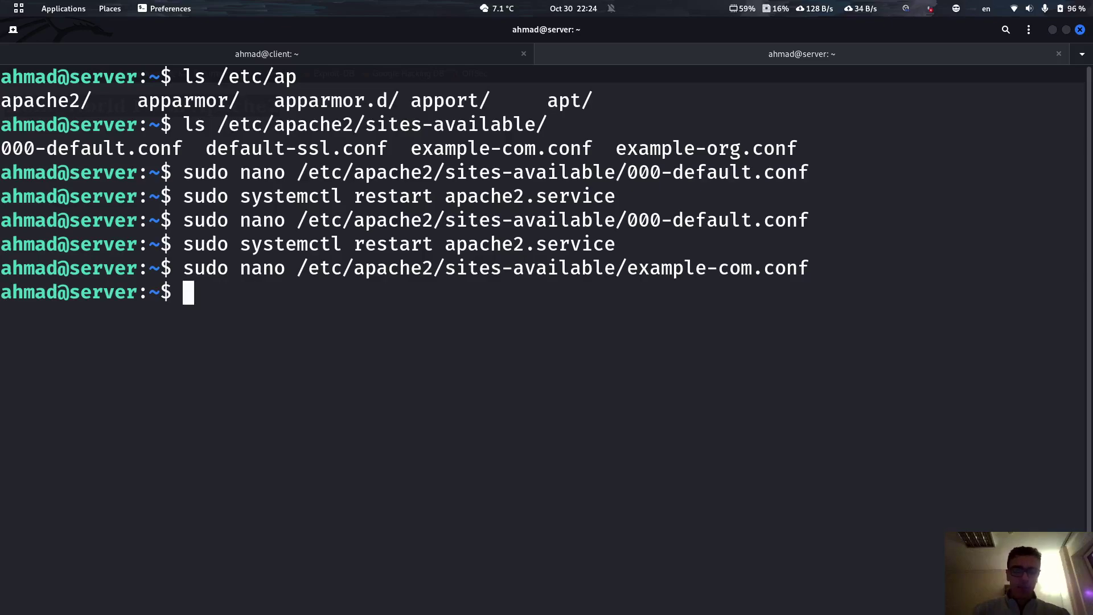
Step: Append :90 to the /com Redirect URL in 000-default.conf and save the file
{"action": "key", "text": "Up"}
{"action": "key", "text": "Up"}
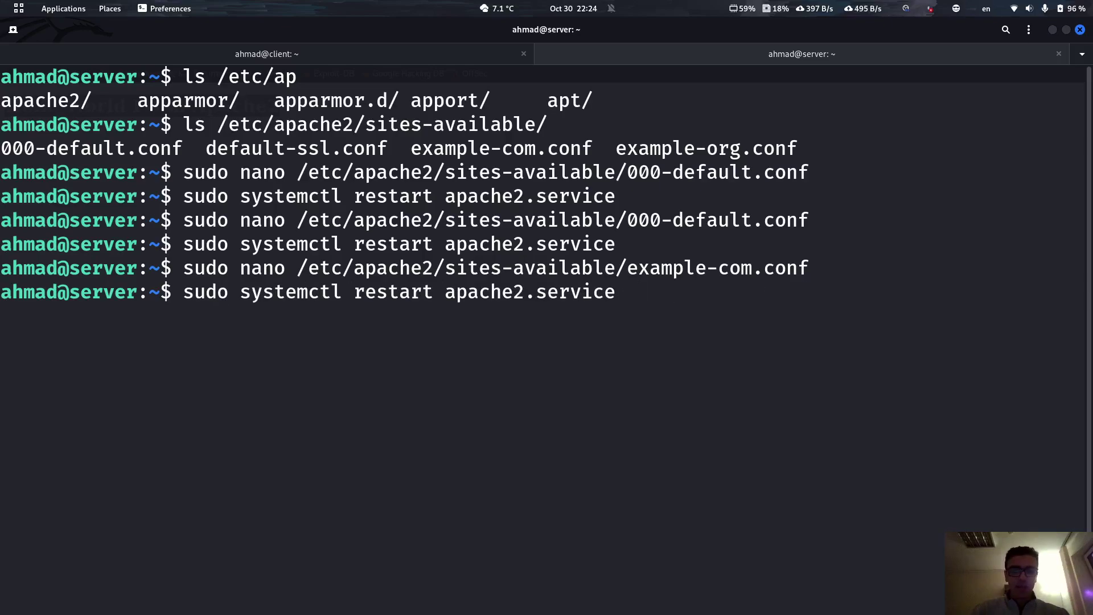
{"action": "key", "text": "Up"}
{"action": "key", "text": "Return"}
{"action": "key", "text": "Down"}
{"action": "key", "text": "Down"}
{"action": "key", "text": "Down"}
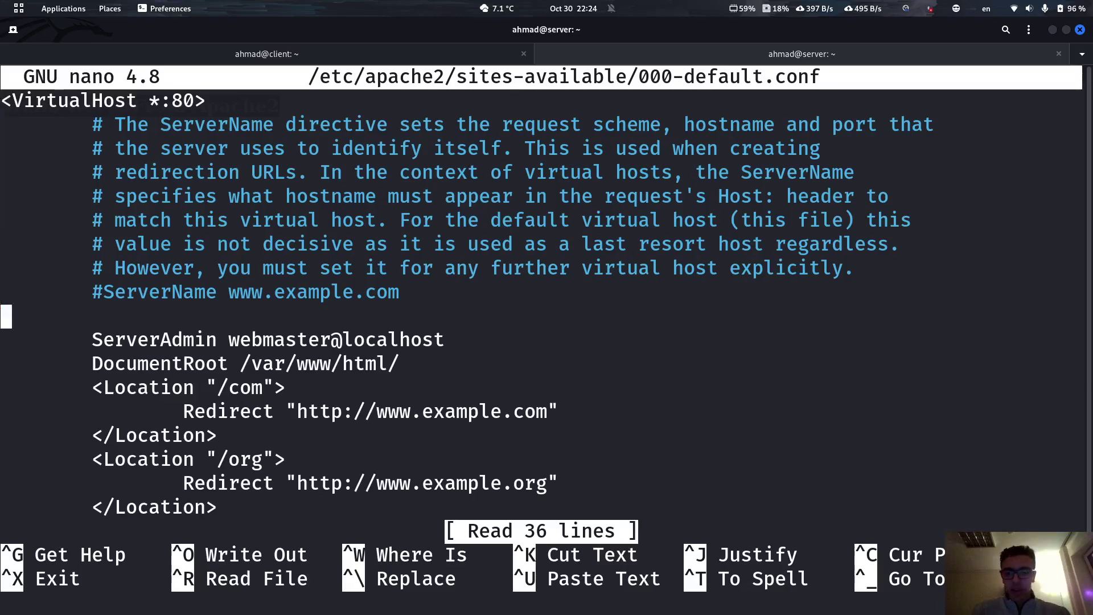
{"action": "key", "text": "Down"}
{"action": "key", "text": "Down"}
{"action": "key", "text": "Down"}
{"action": "key", "text": "Up"}
{"action": "key", "text": "Up"}
{"action": "key", "text": "Up"}
{"action": "key", "text": "Down"}
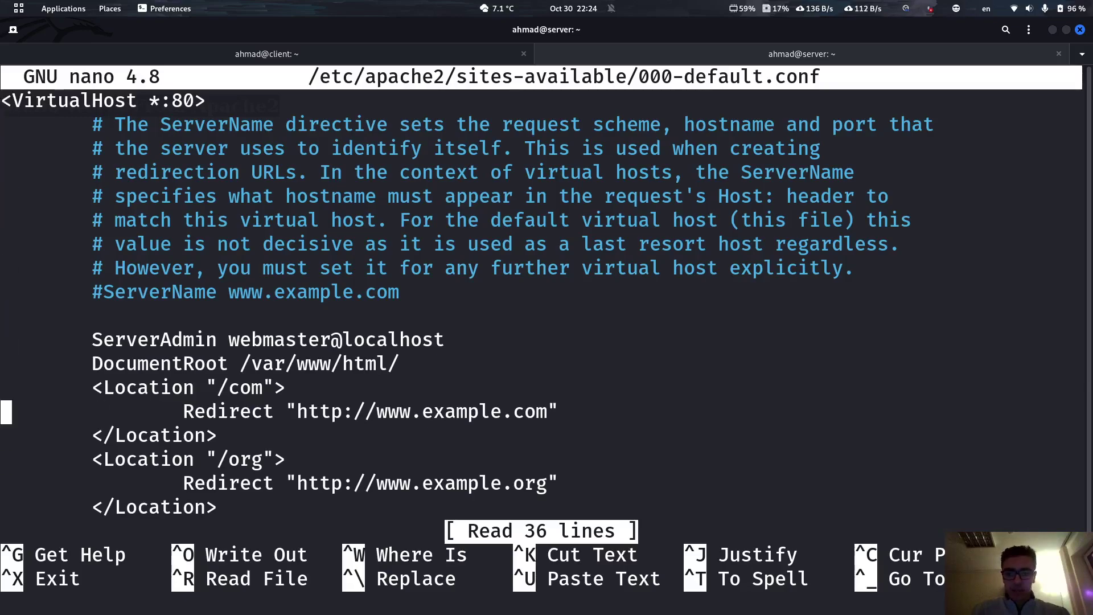
{"action": "key", "text": "End"}
{"action": "key", "text": "Left"}
{"action": "type", "text": ":"}
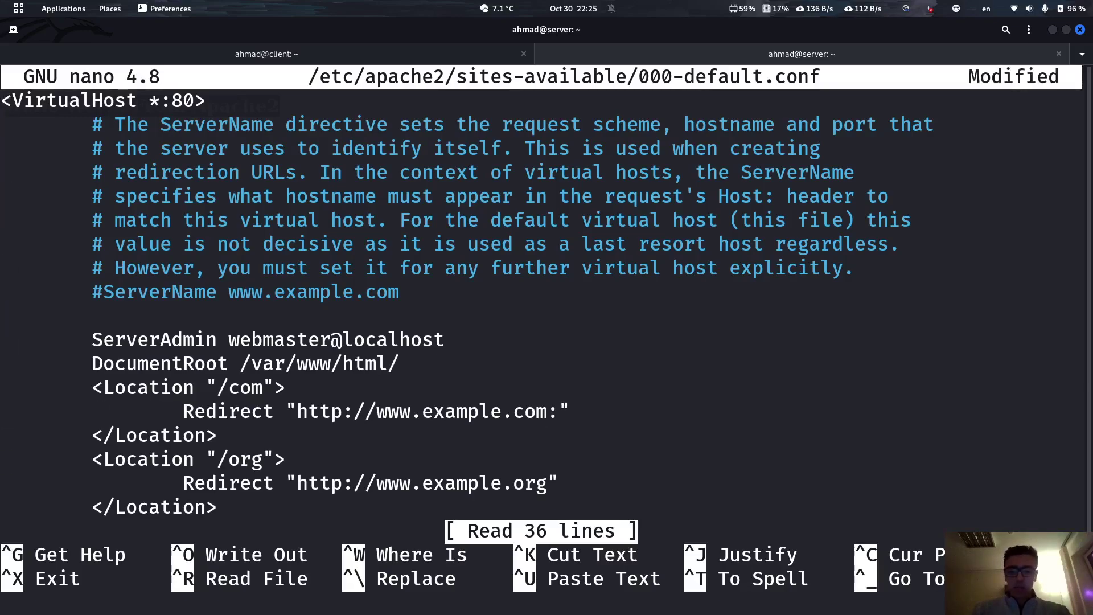
{"action": "type", "text": "90"}
{"action": "key", "text": "ctrl+s"}
{"action": "key", "text": "ctrl+x"}
Step: Restart apache2.service to apply the new redirect
{"action": "key", "text": "Up"}
{"action": "key", "text": "Up"}
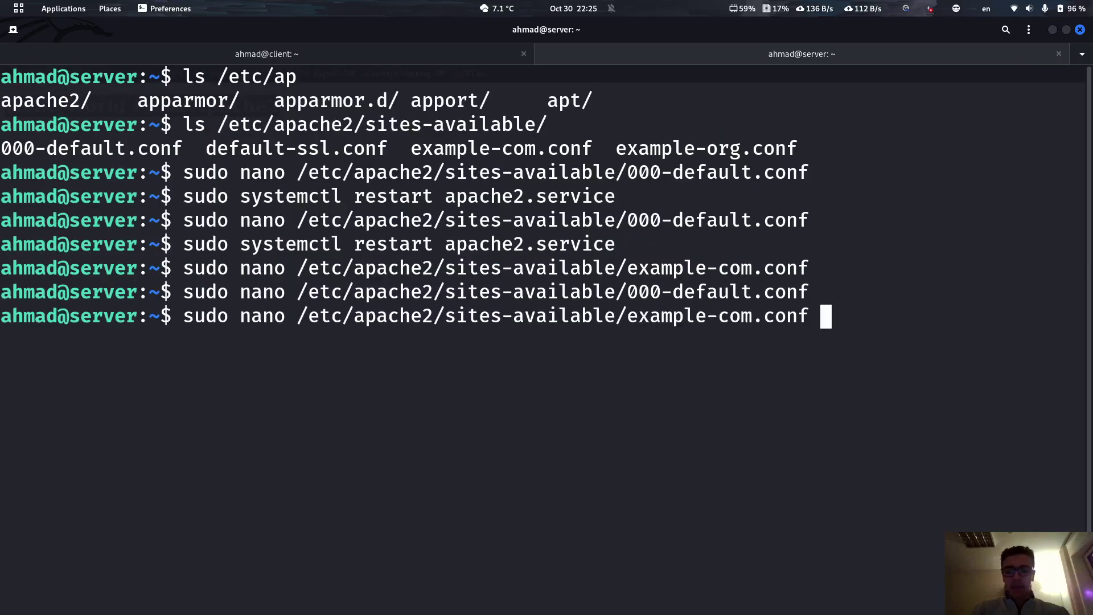
{"action": "key", "text": "Up"}
{"action": "key", "text": "Return"}
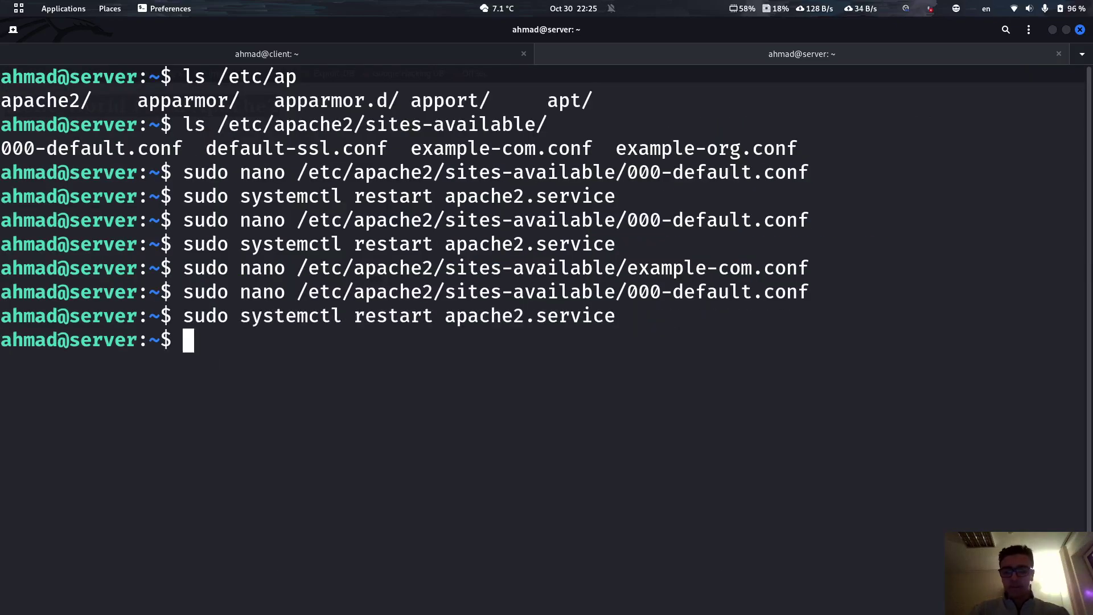
{"action": "key", "text": "alt+Tab"}
{"action": "left_click", "coordinate": [327, 53]}
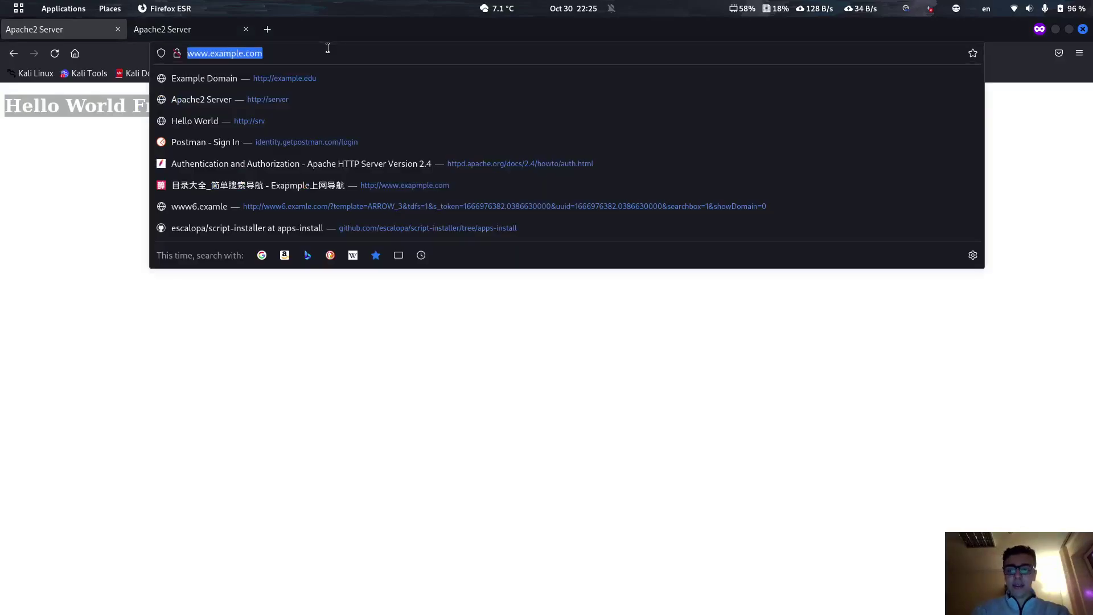
{"action": "type", "text": "htto"}
{"action": "key", "text": "BackSpace"}
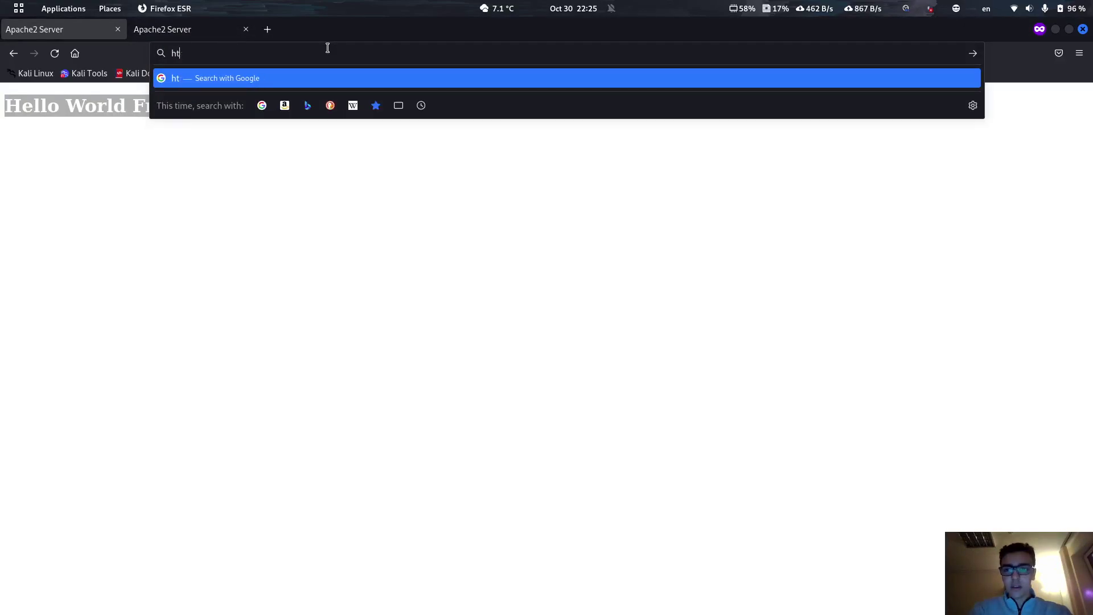
{"action": "type", "text": "p://server/"}
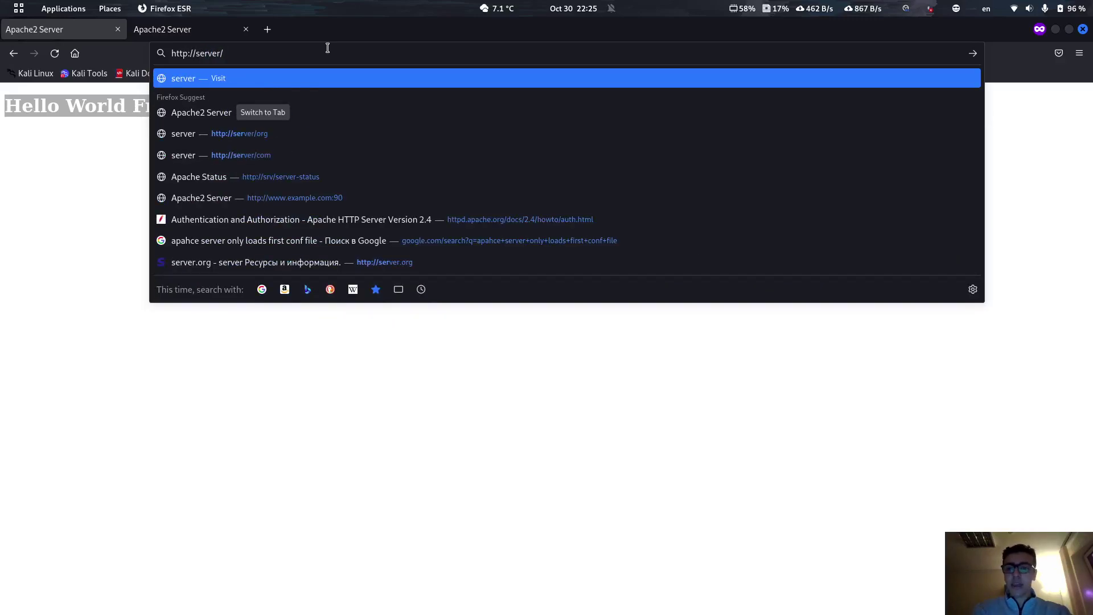
{"action": "type", "text": "com"}
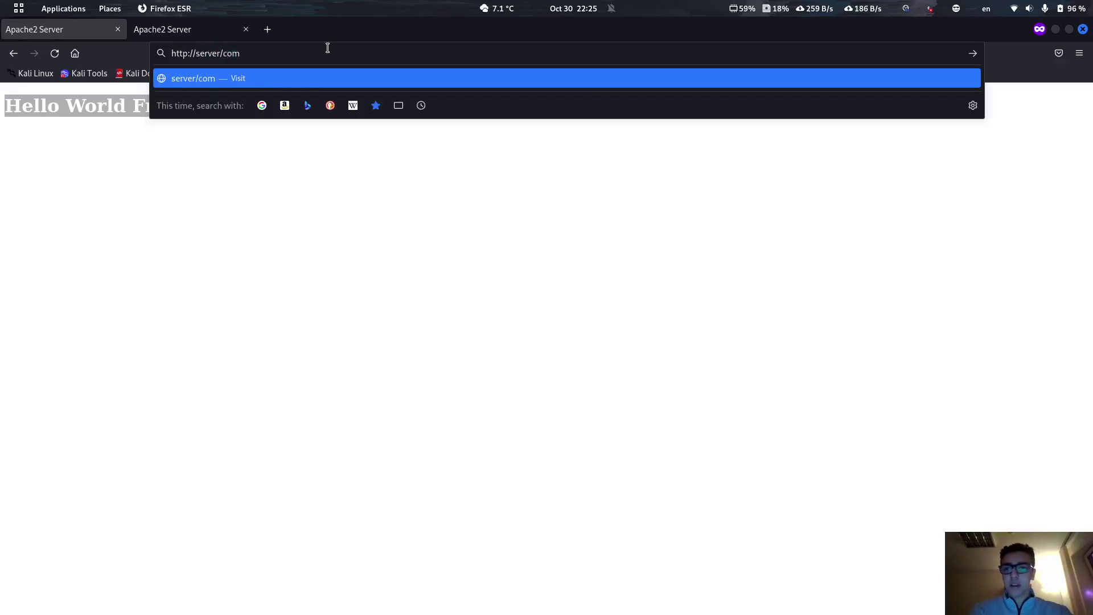
{"action": "key", "text": "Return"}
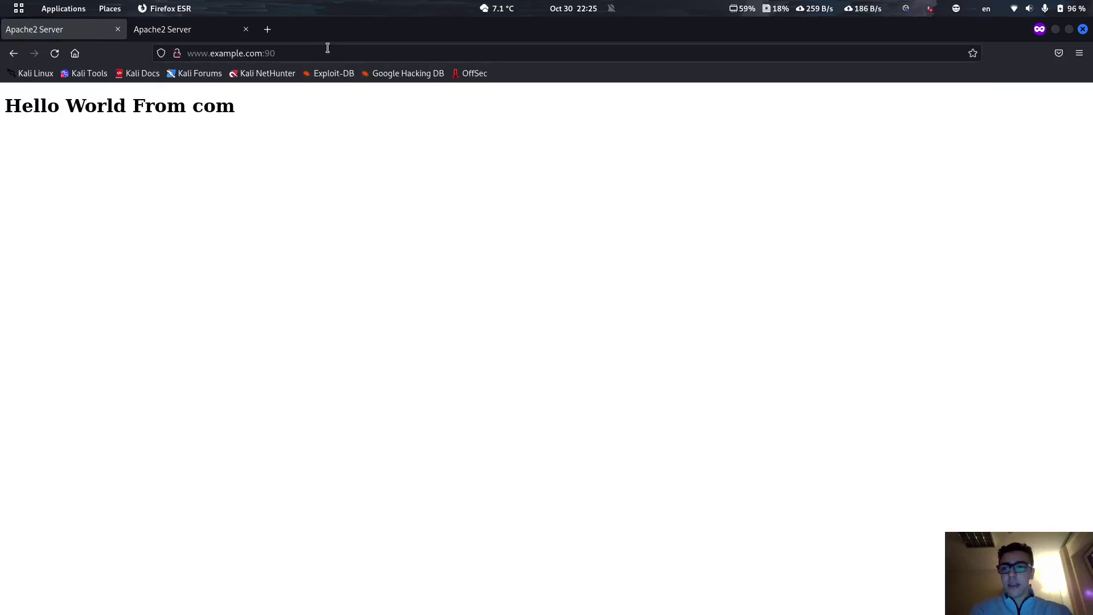
{"action": "triple_click", "coordinate": [143, 101]}
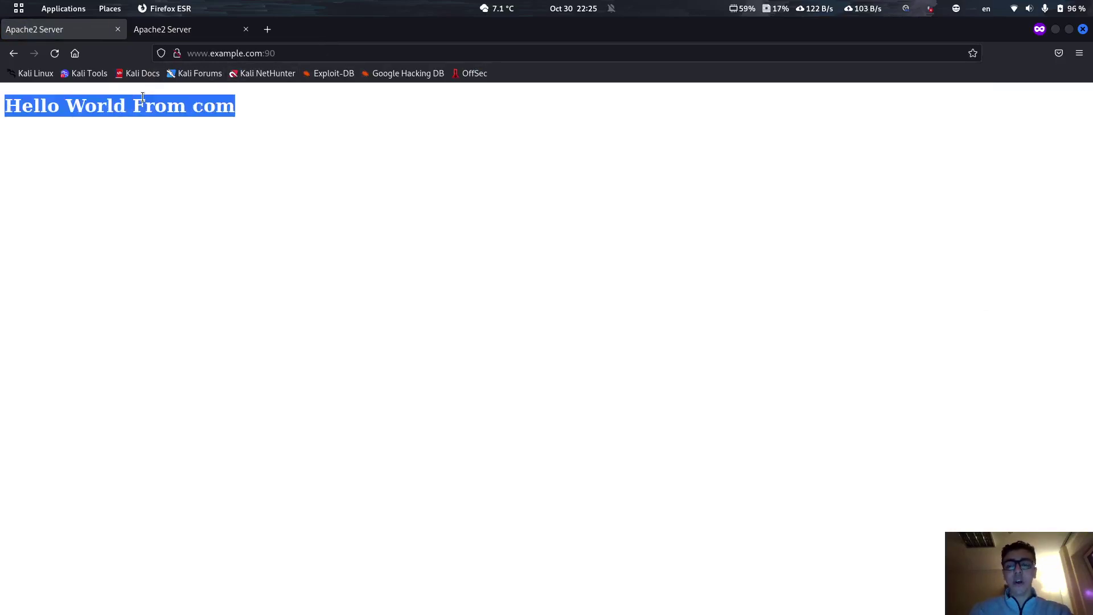